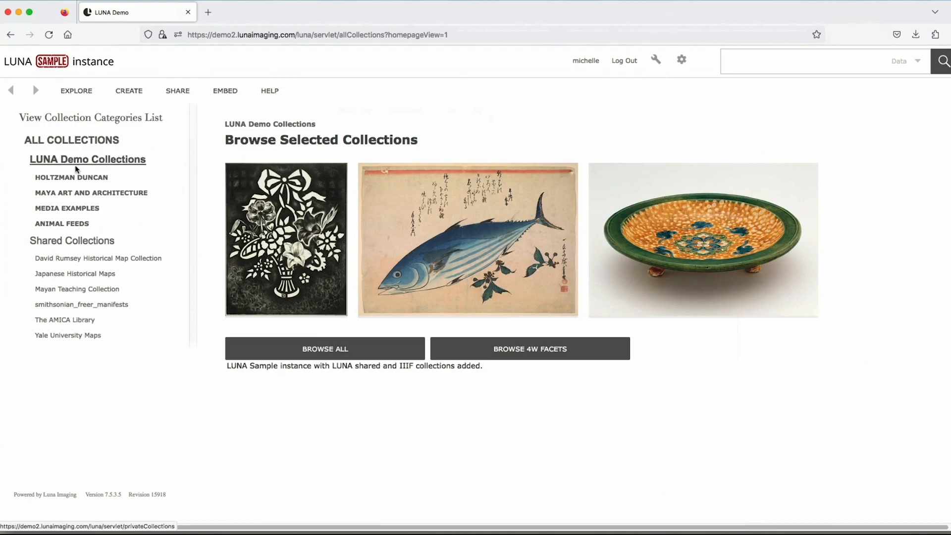
- Open the Maya Art and Architecture collection and browse all of its items
{"action": "left_click", "coordinate": [58, 196]}
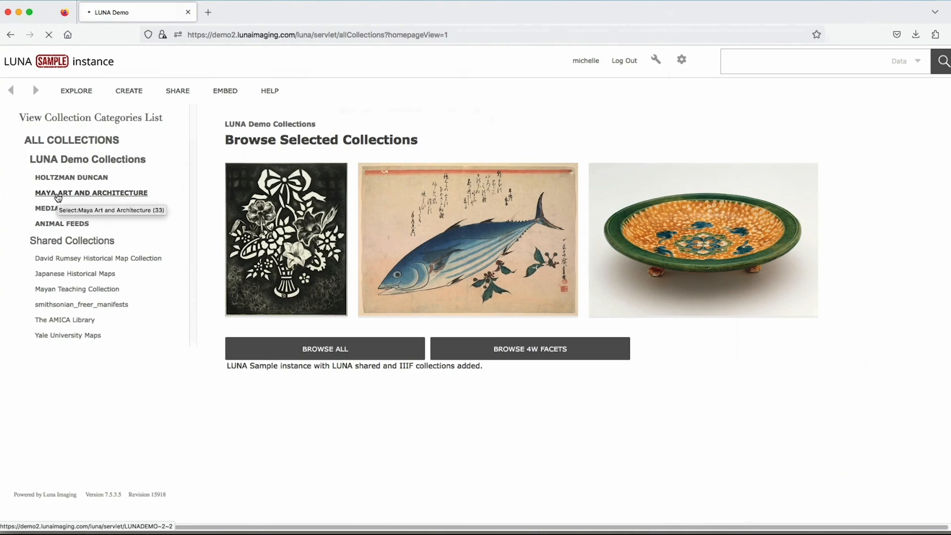
{"action": "mouse_move", "coordinate": [240, 196]}
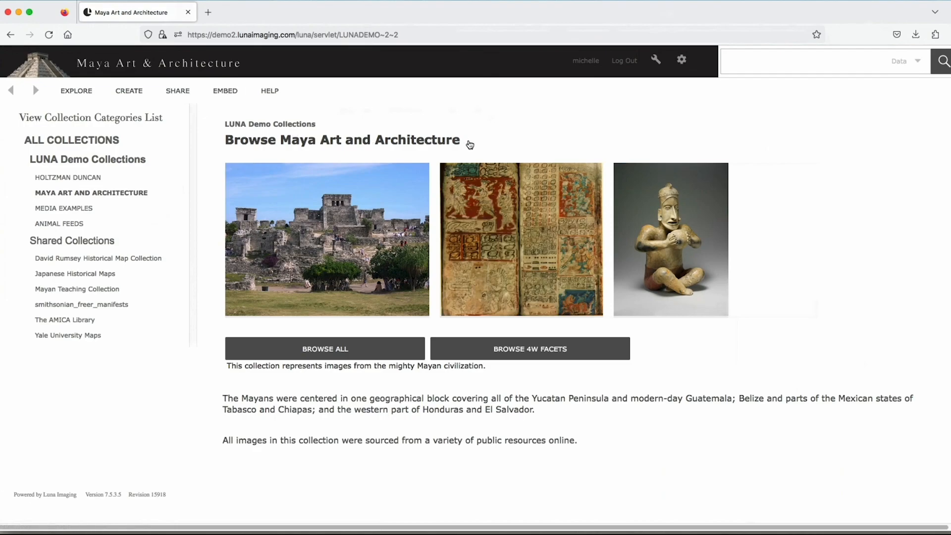
{"action": "left_click", "coordinate": [433, 143]}
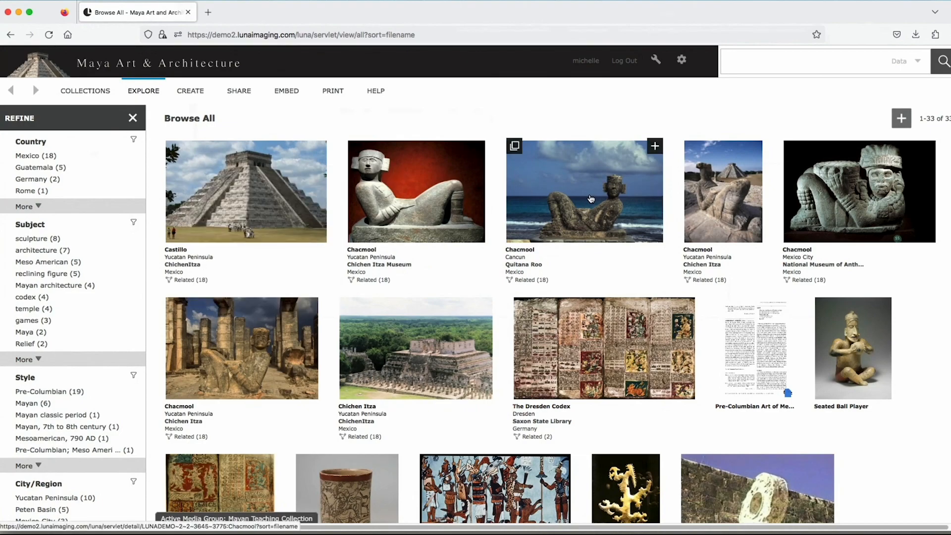
{"action": "mouse_move", "coordinate": [591, 199]}
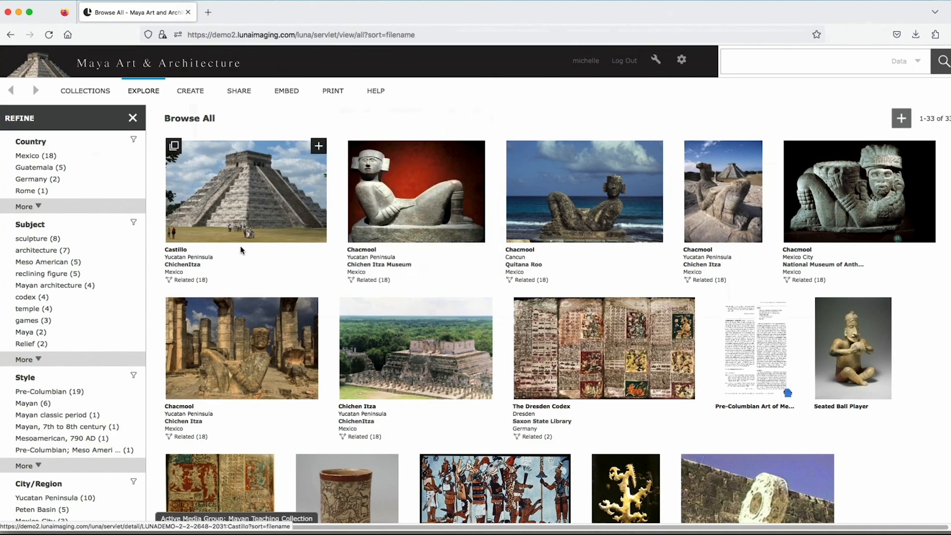
{"action": "mouse_move", "coordinate": [201, 254]}
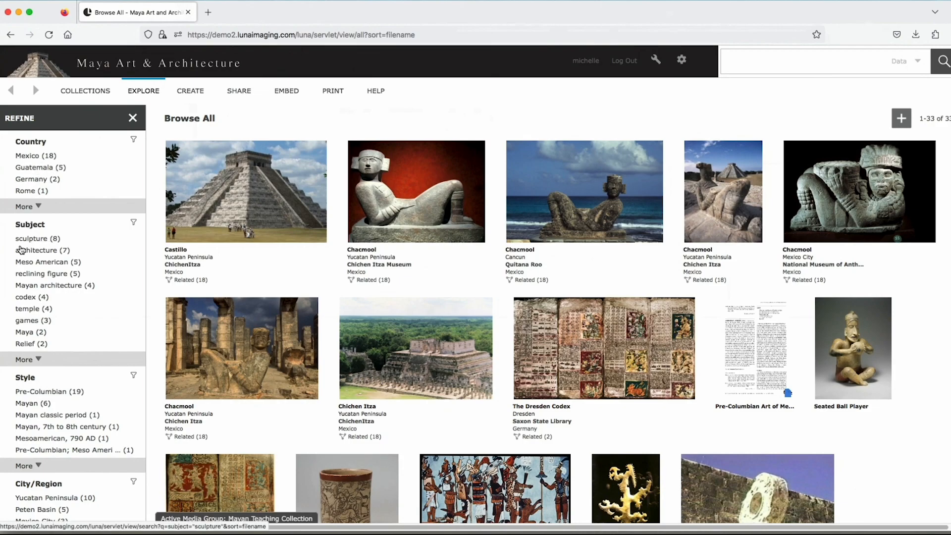
- Look through the refine categories and filter the collection to items whose country is Mexico
{"action": "scroll", "coordinate": [23, 250], "scroll_direction": "down", "scroll_amount": 1}
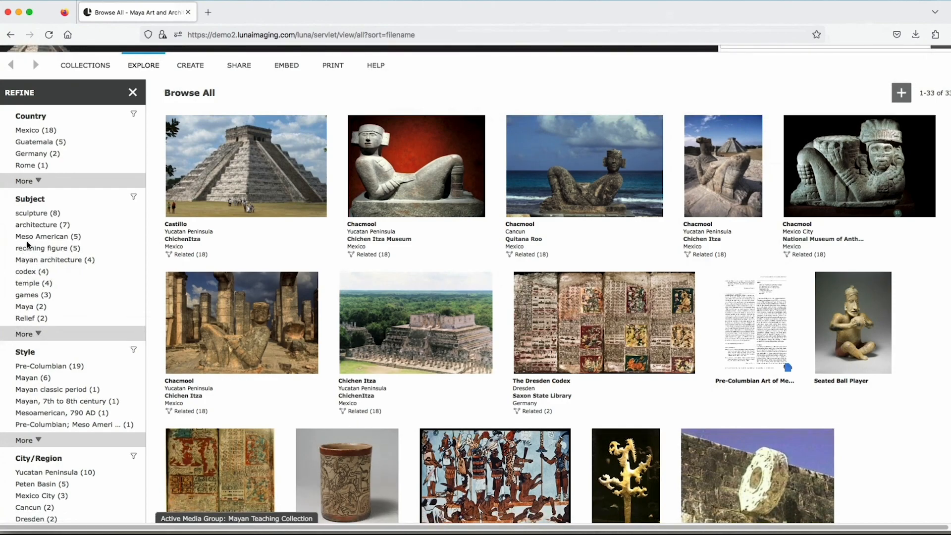
{"action": "scroll", "coordinate": [28, 244], "scroll_direction": "down", "scroll_amount": 5}
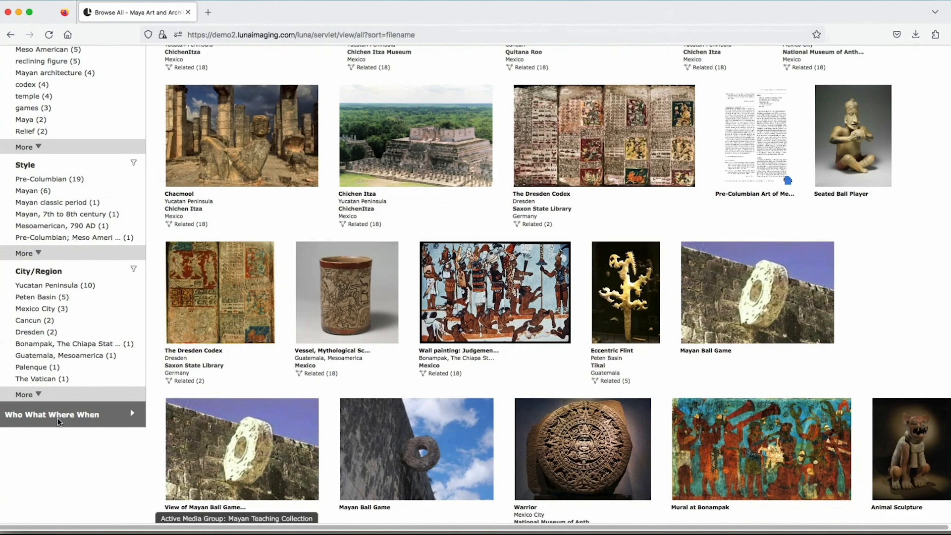
{"action": "scroll", "coordinate": [50, 421], "scroll_direction": "up", "scroll_amount": 1}
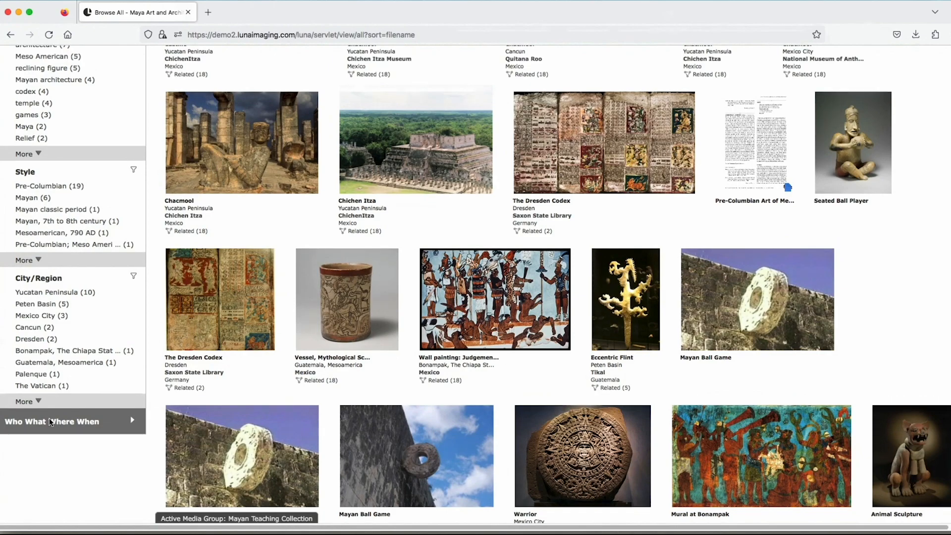
{"action": "scroll", "coordinate": [51, 422], "scroll_direction": "up", "scroll_amount": 5}
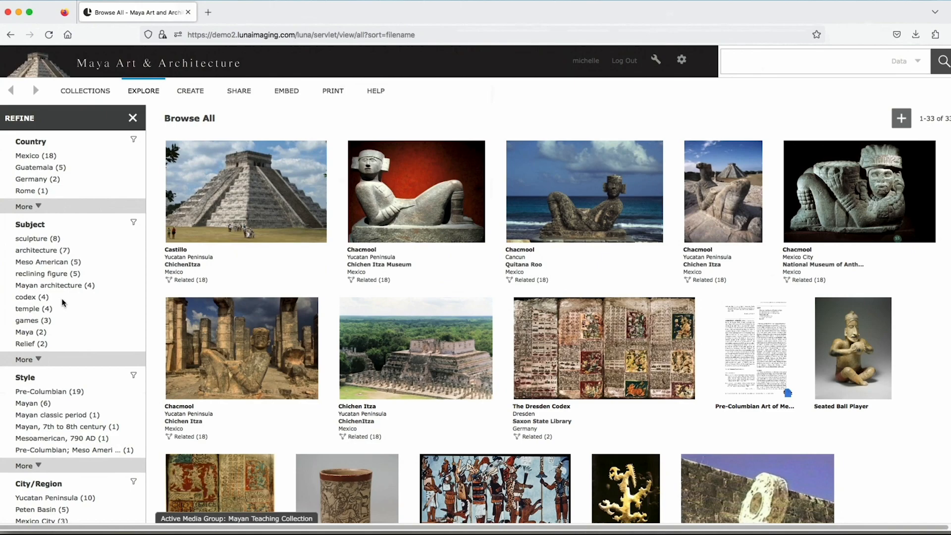
{"action": "left_click", "coordinate": [24, 157]}
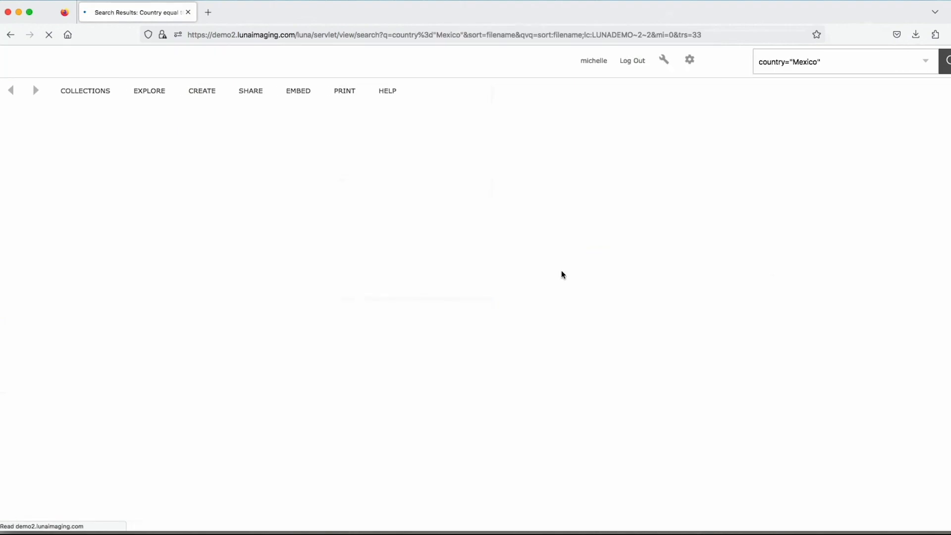
{"action": "mouse_move", "coordinate": [768, 319]}
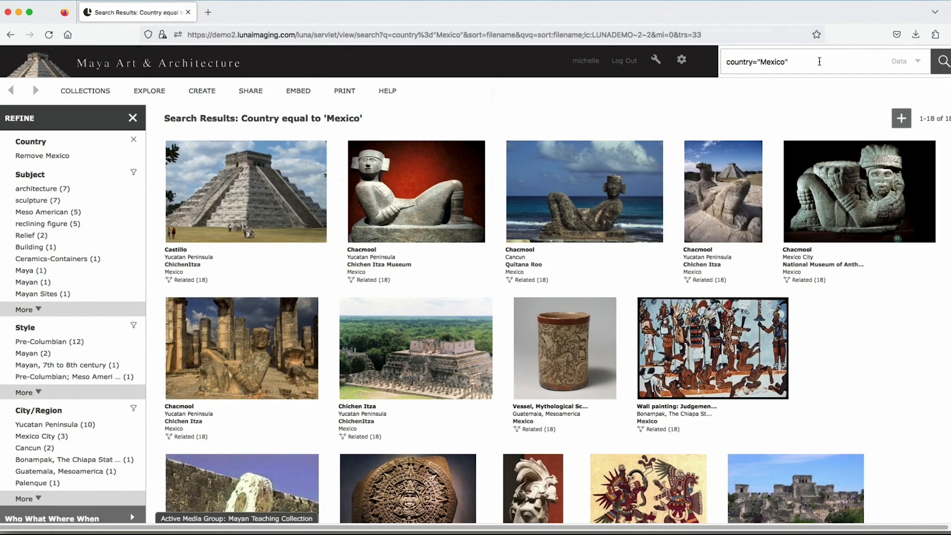
- Replace the country query with "chacmool" and search the collection's catalog data for it
{"action": "left_click_drag", "start_coordinate": [795, 62], "coordinate": [723, 64]}
{"action": "key", "text": "BackSpace"}
{"action": "type", "text": "cha"}
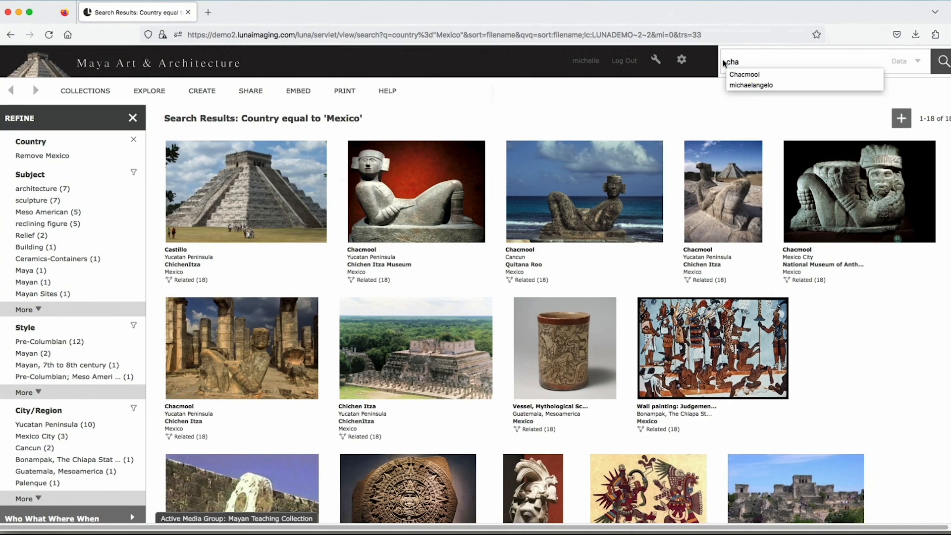
{"action": "type", "text": "cmool"}
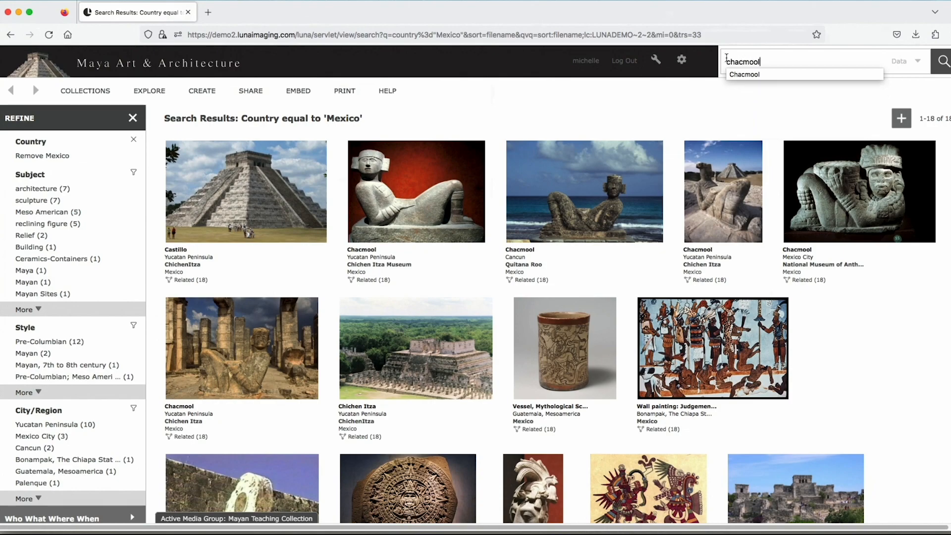
{"action": "key", "text": "Return"}
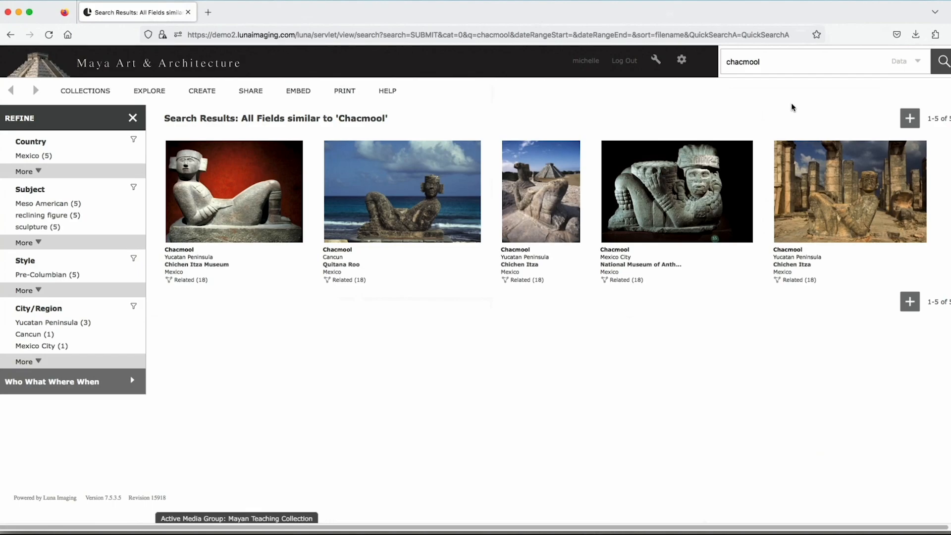
- Examine the Advanced Search form's field choices and collection limits, and close it without searching
{"action": "left_click", "coordinate": [918, 63]}
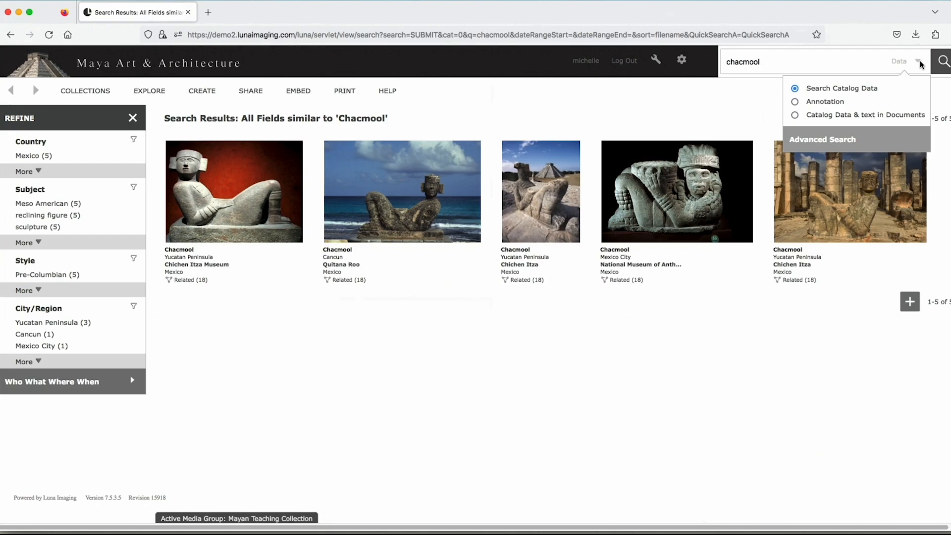
{"action": "left_click", "coordinate": [830, 142]}
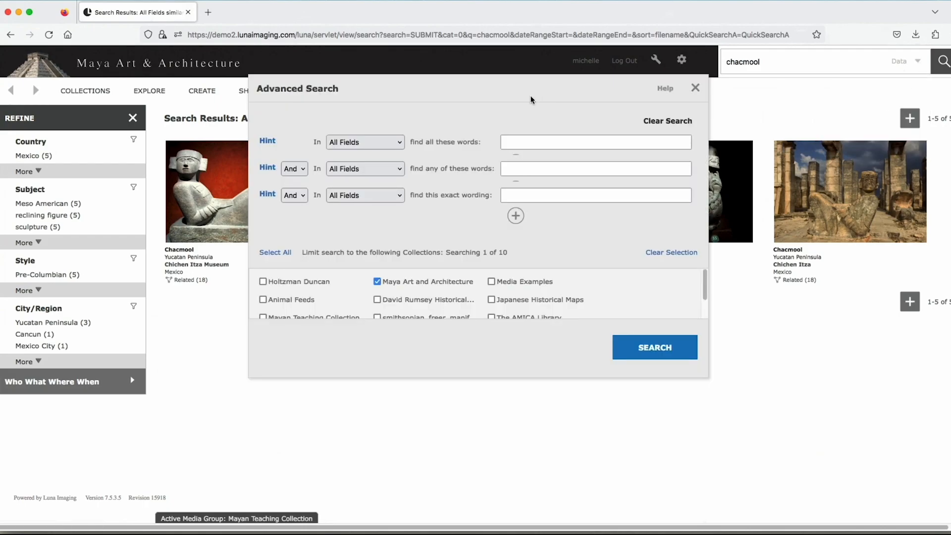
{"action": "left_click", "coordinate": [400, 197]}
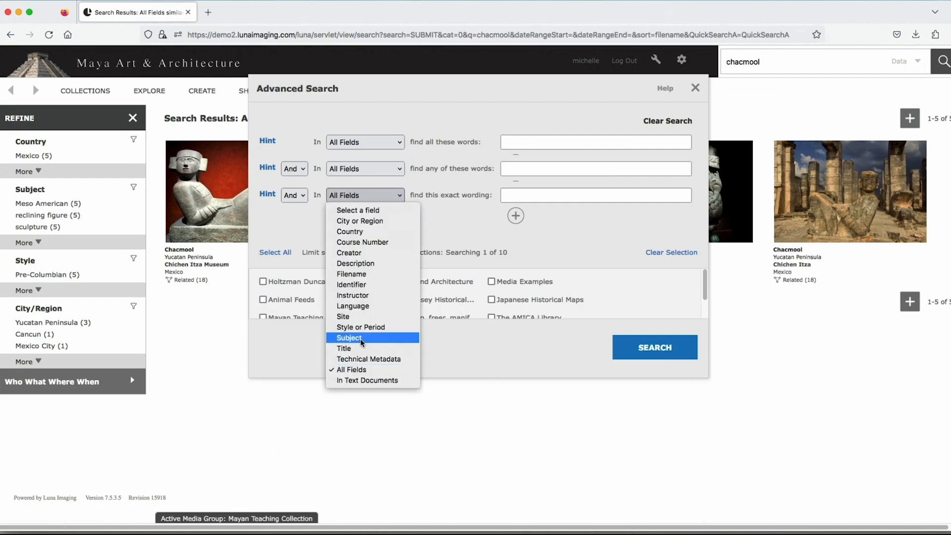
{"action": "left_click", "coordinate": [402, 196]}
{"action": "left_click", "coordinate": [524, 199]}
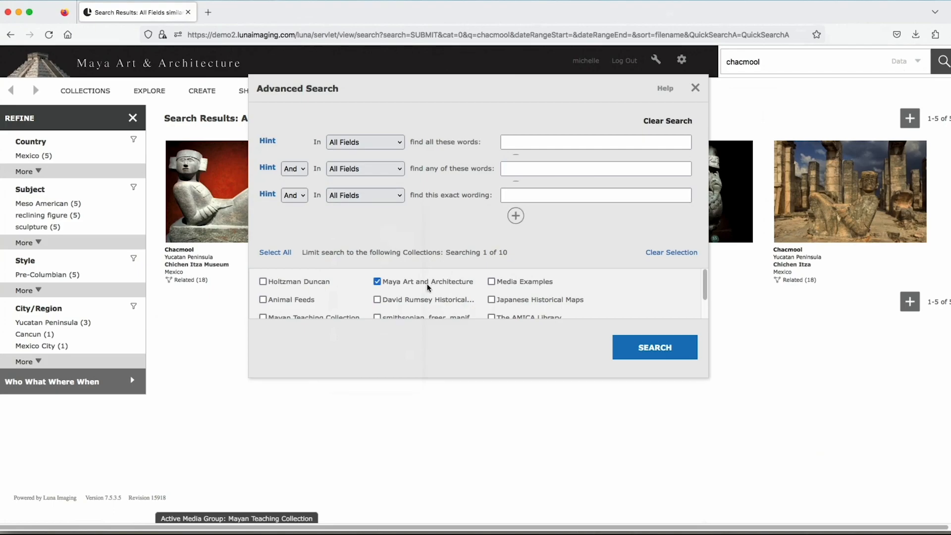
{"action": "scroll", "coordinate": [404, 303], "scroll_direction": "down", "scroll_amount": 1}
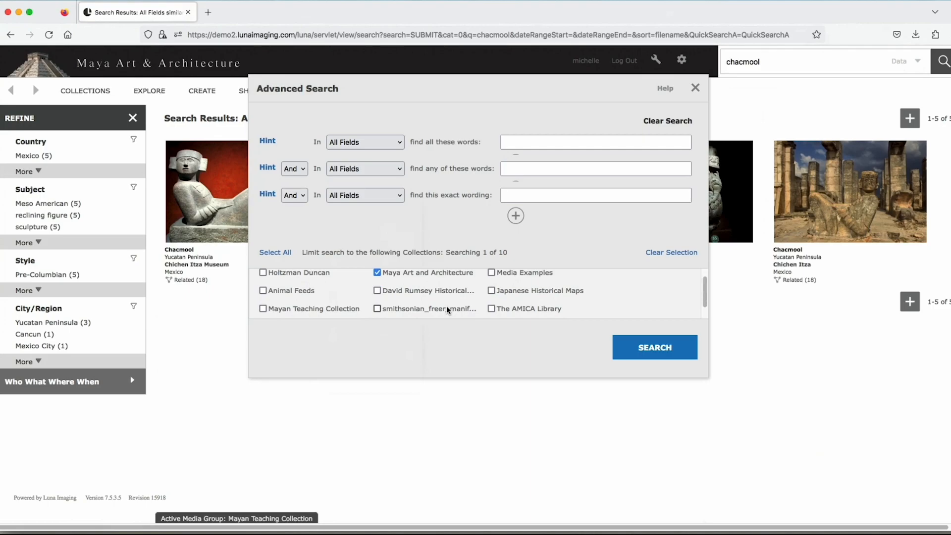
{"action": "scroll", "coordinate": [447, 309], "scroll_direction": "up", "scroll_amount": 1}
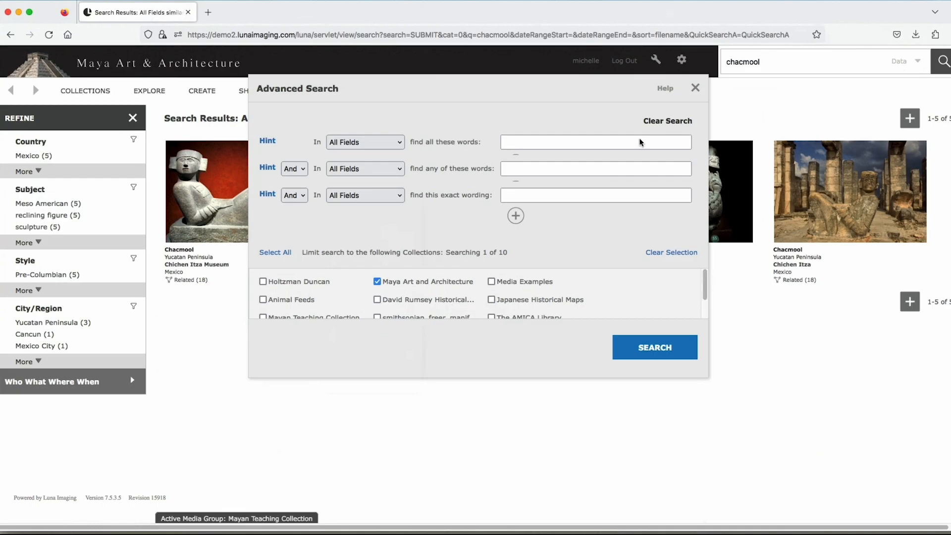
{"action": "left_click", "coordinate": [696, 88]}
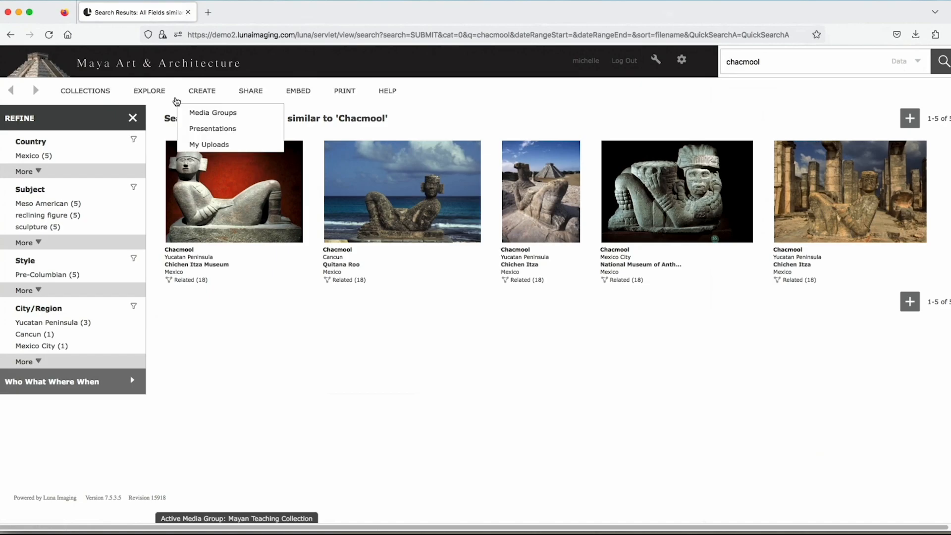
- Return to browsing all items in the Maya Art and Architecture collection
{"action": "mouse_move", "coordinate": [154, 92]}
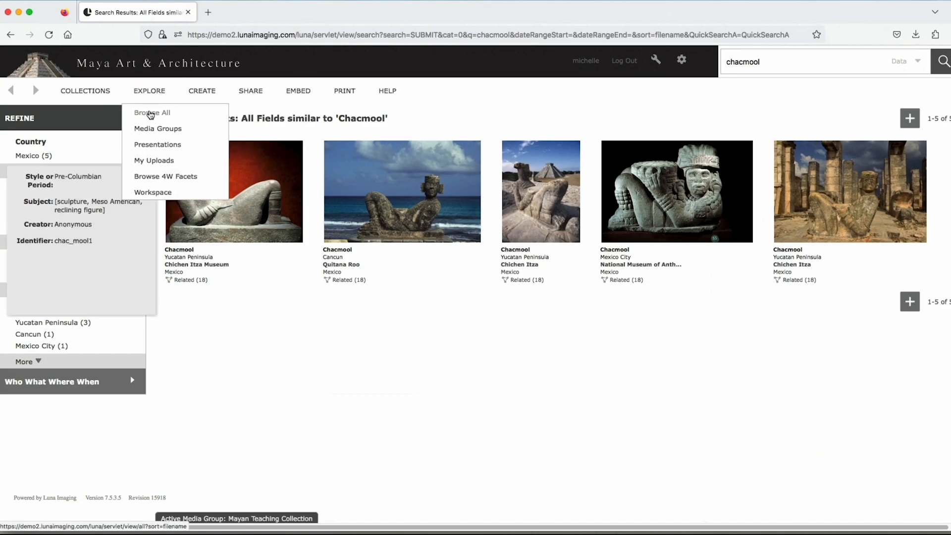
{"action": "left_click", "coordinate": [150, 115]}
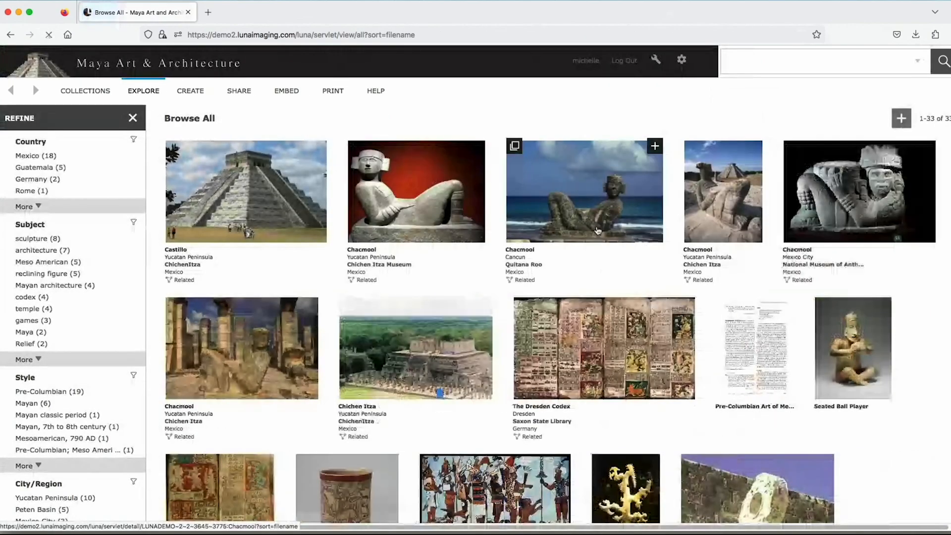
{"action": "mouse_move", "coordinate": [598, 230]}
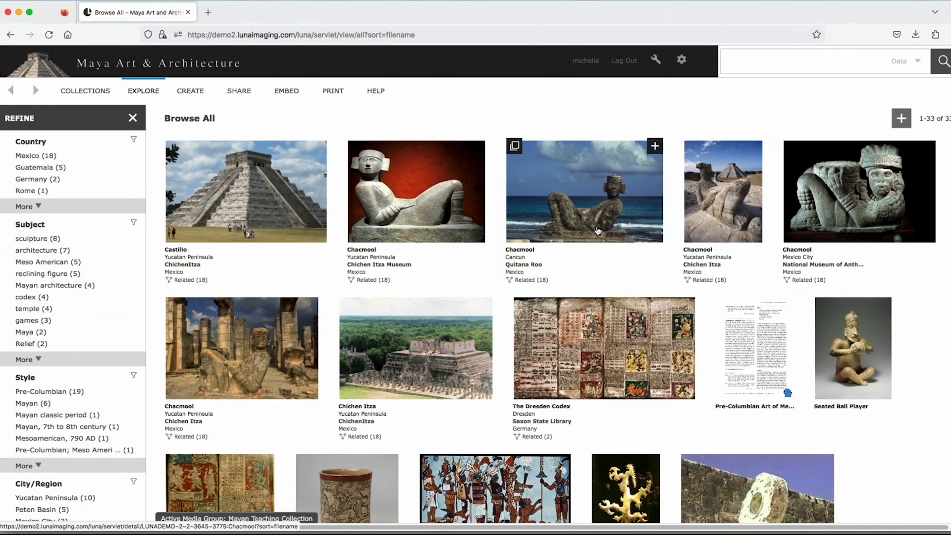
- Open the form for creating a new media group
{"action": "mouse_move", "coordinate": [192, 95]}
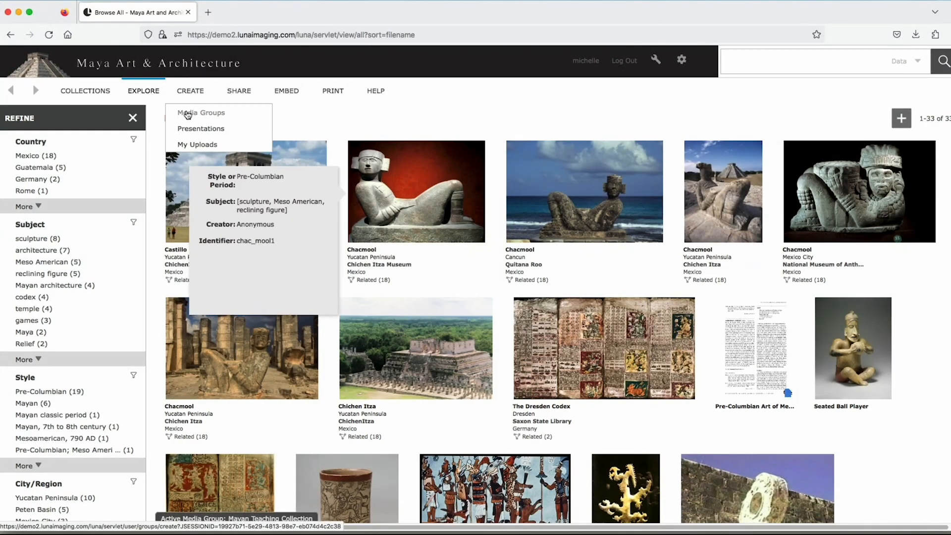
{"action": "left_click", "coordinate": [188, 115]}
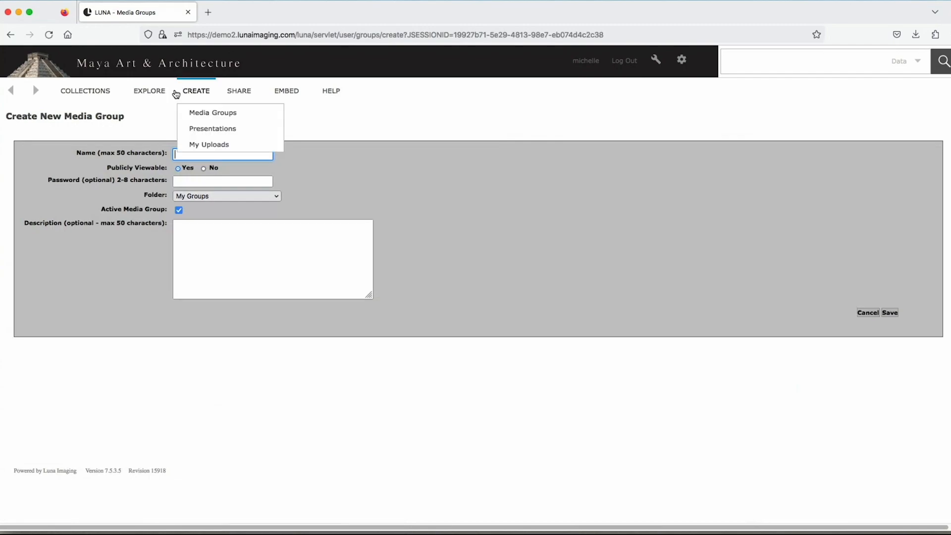
- Go to the list of existing media groups and open Featured Media Maps
{"action": "mouse_move", "coordinate": [159, 94]}
{"action": "mouse_move", "coordinate": [188, 99]}
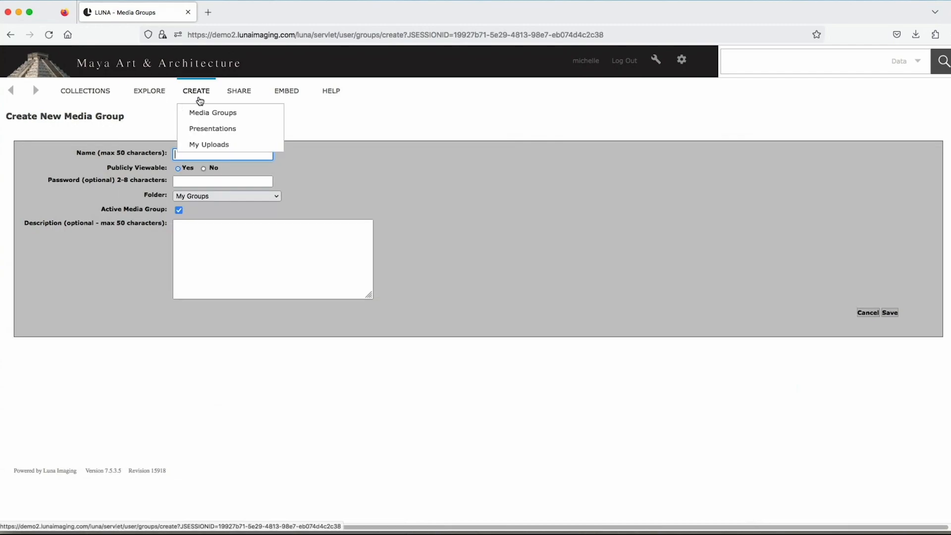
{"action": "left_click", "coordinate": [146, 129]}
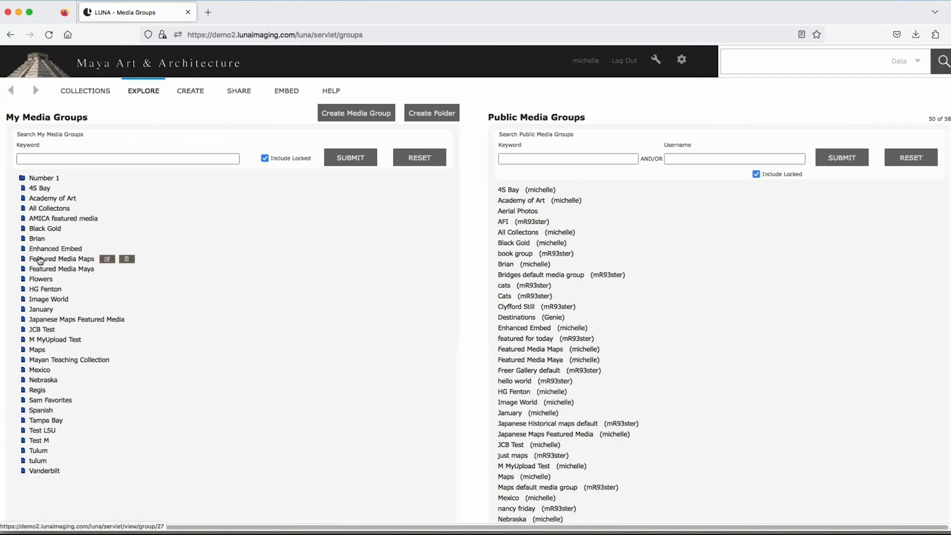
{"action": "left_click", "coordinate": [41, 262]}
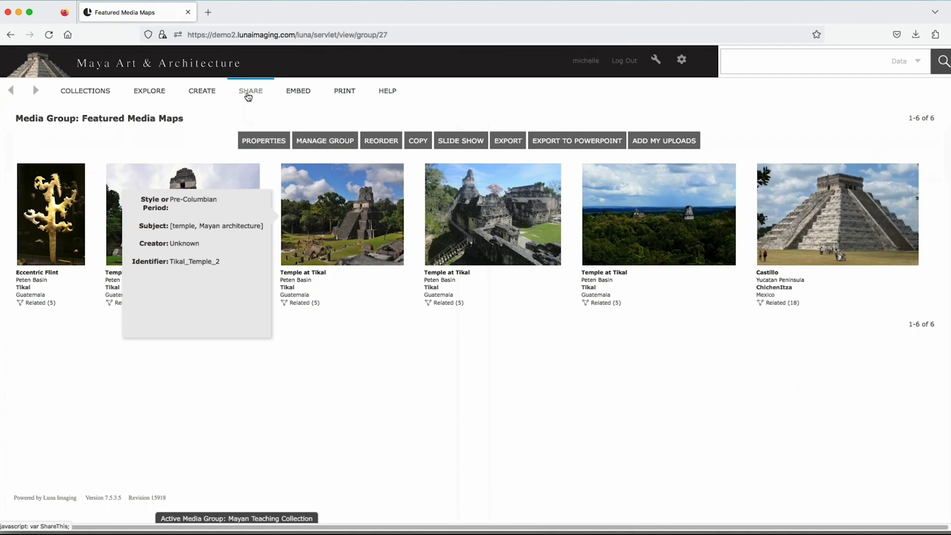
- View the media group's share URL and IIIF manifest link, and close the sharing options
{"action": "left_click", "coordinate": [248, 93]}
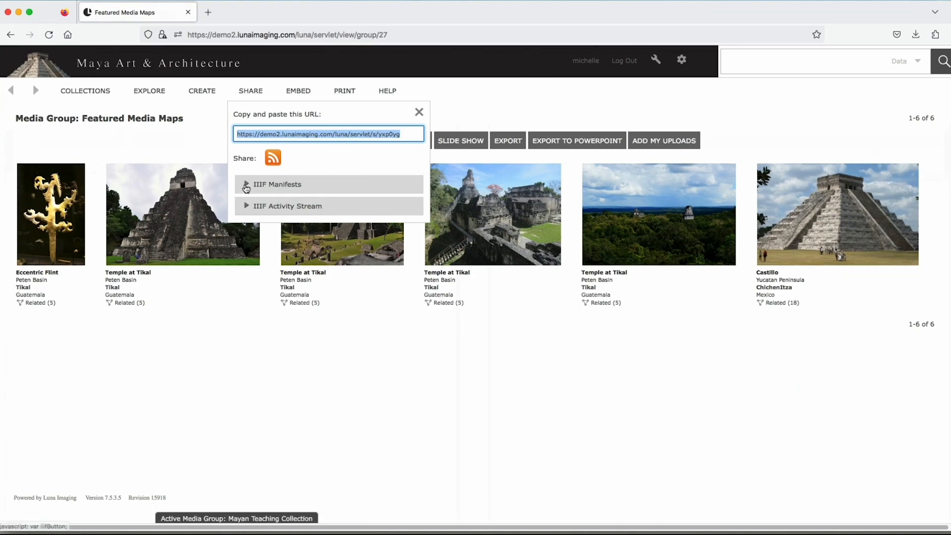
{"action": "left_click", "coordinate": [278, 183]}
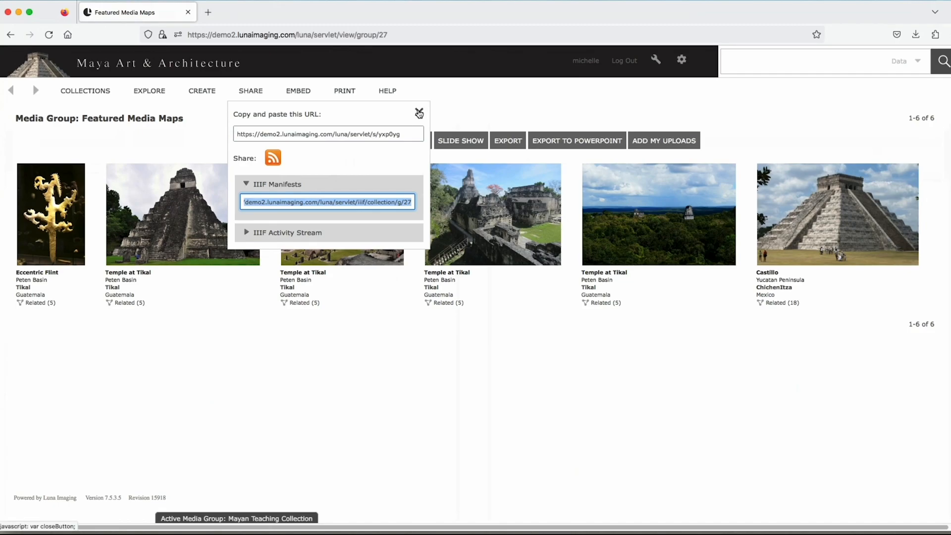
{"action": "left_click", "coordinate": [418, 114]}
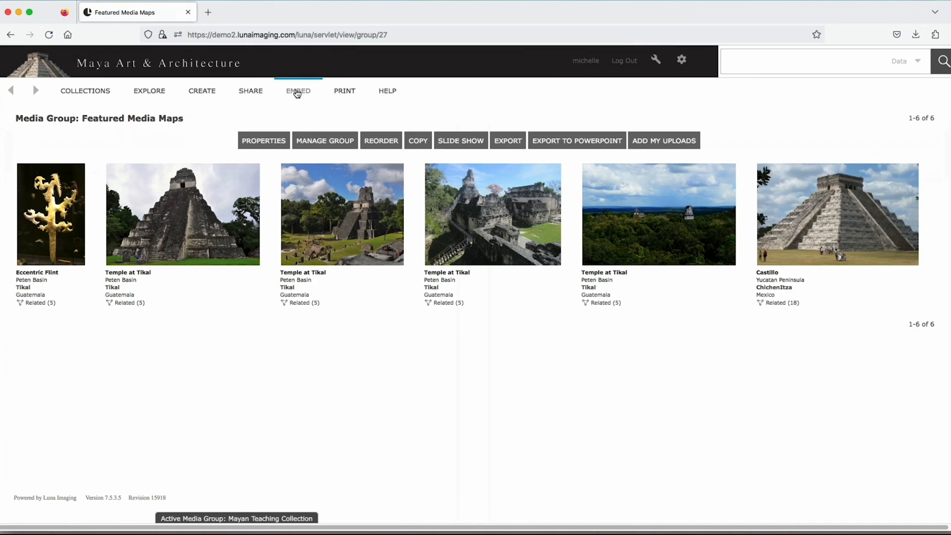
- Open the embed page for the Featured Media Maps group, display its webpage embed code, and hide the code again
{"action": "left_click", "coordinate": [296, 93]}
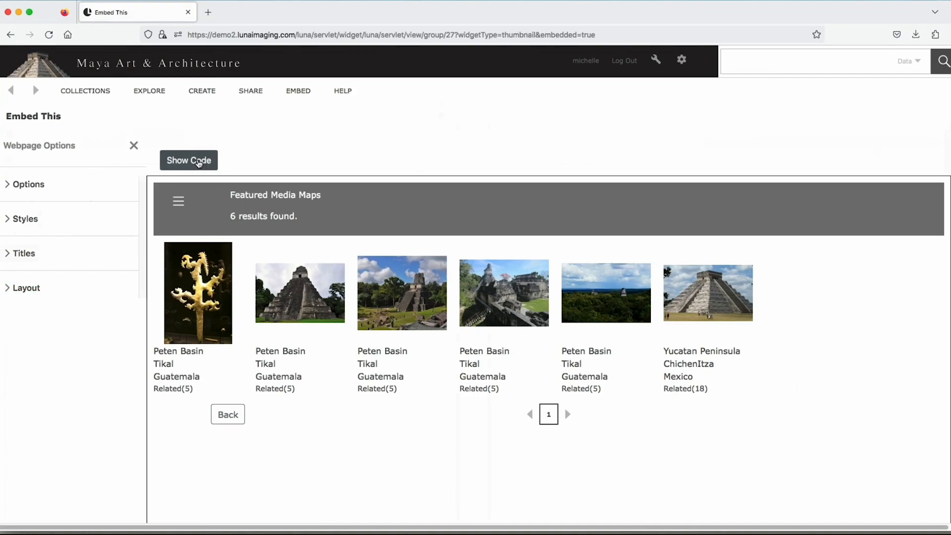
{"action": "left_click", "coordinate": [199, 163]}
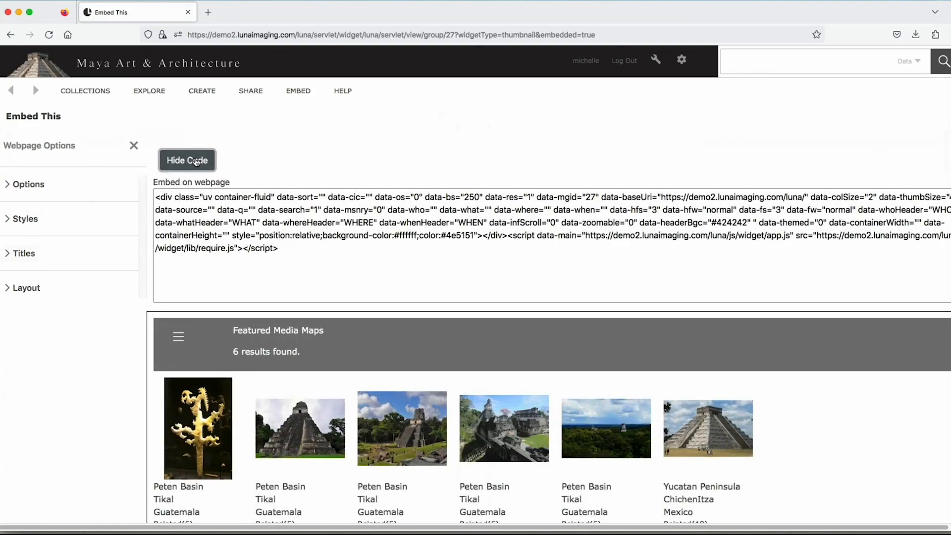
{"action": "left_click", "coordinate": [197, 161]}
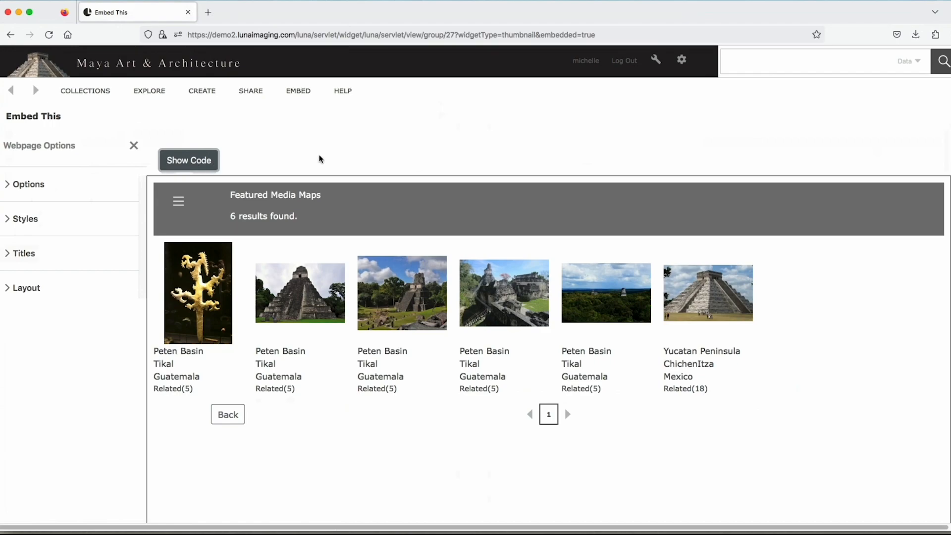
- Open the Collection Manager and review the Maya Art and Architecture collection's display fields, facets, OAI-PMH mapping, relay button and media metadata settings
{"action": "mouse_move", "coordinate": [657, 69]}
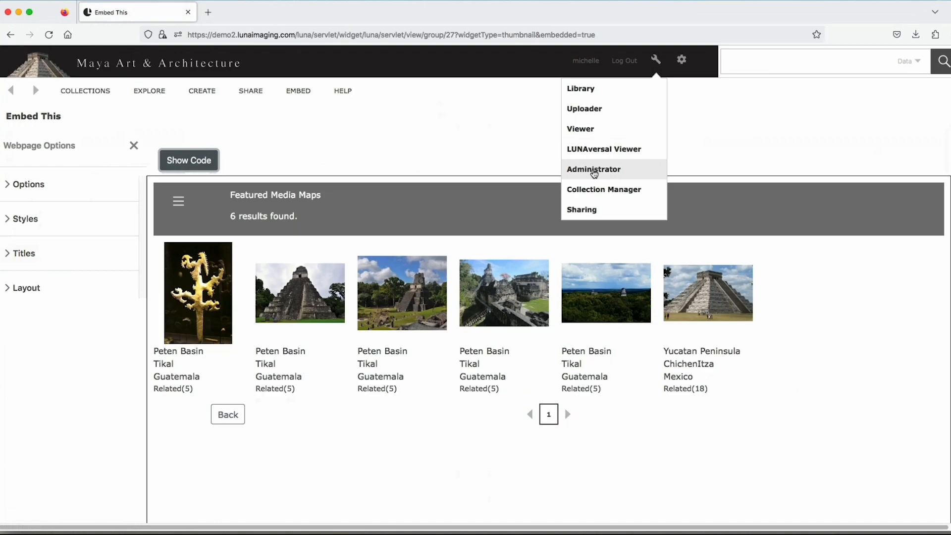
{"action": "left_click", "coordinate": [588, 191]}
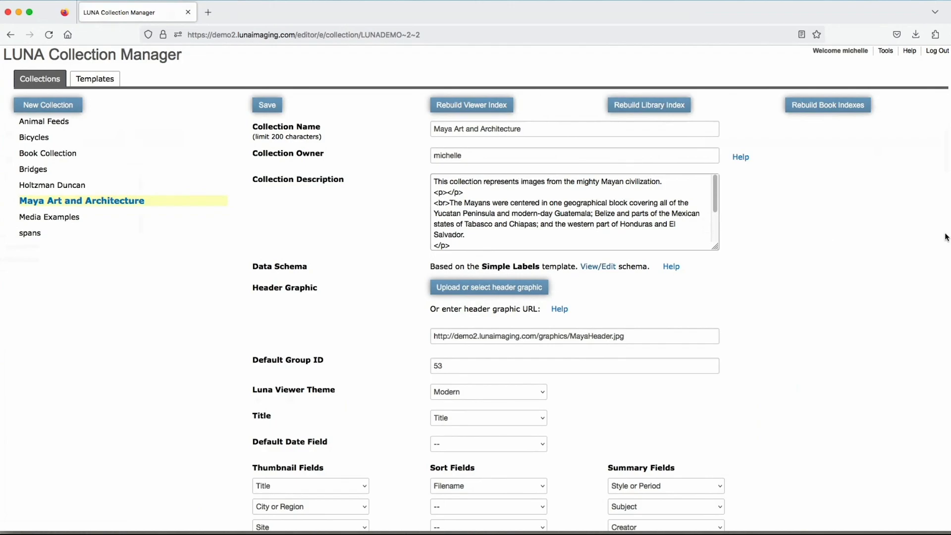
{"action": "scroll", "coordinate": [821, 241], "scroll_direction": "down", "scroll_amount": 5}
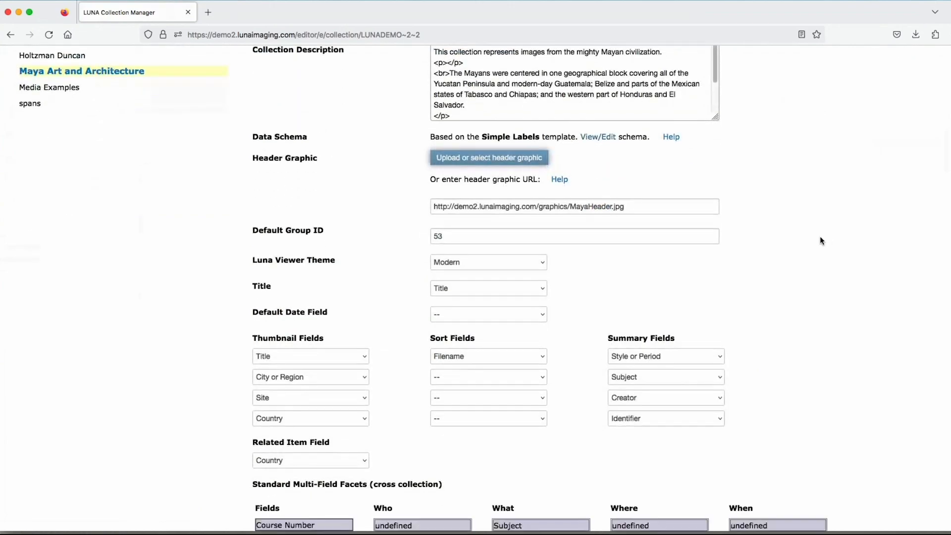
{"action": "scroll", "coordinate": [820, 241], "scroll_direction": "down", "scroll_amount": 9}
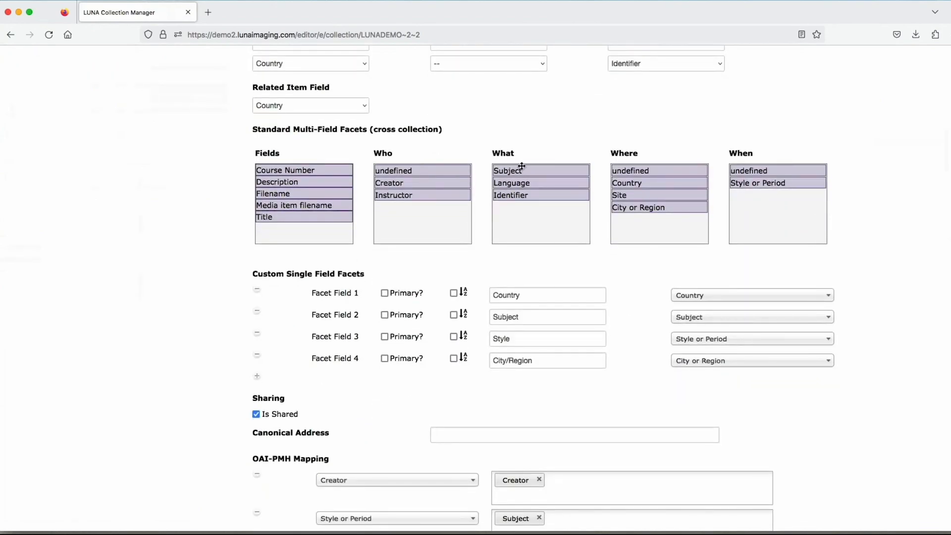
{"action": "scroll", "coordinate": [542, 156], "scroll_direction": "up", "scroll_amount": 2}
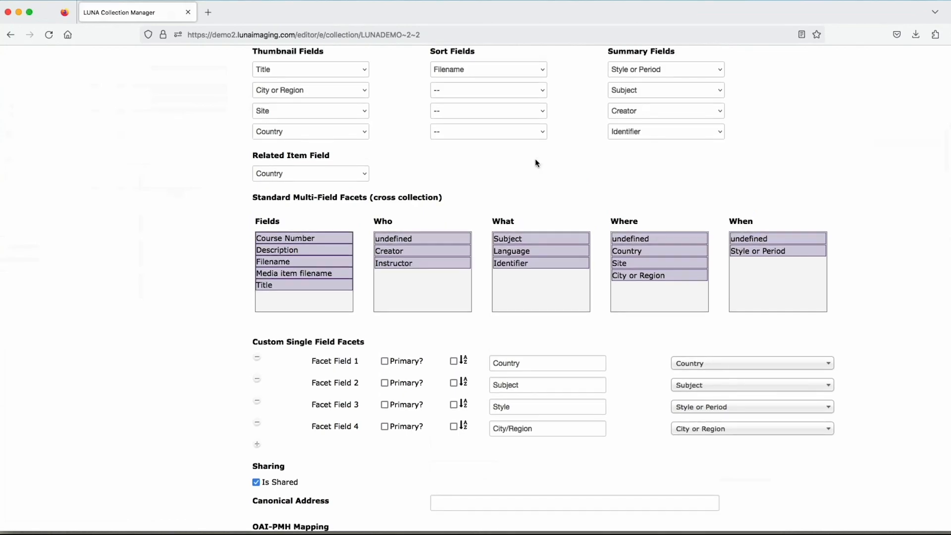
{"action": "scroll", "coordinate": [537, 162], "scroll_direction": "down", "scroll_amount": 3}
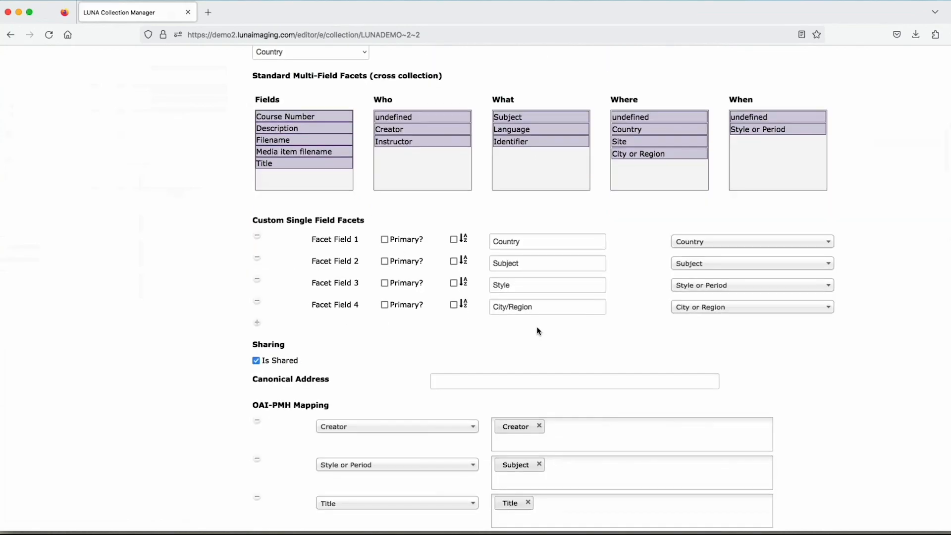
{"action": "scroll", "coordinate": [539, 327], "scroll_direction": "down", "scroll_amount": 4}
{"action": "scroll", "coordinate": [537, 322], "scroll_direction": "down", "scroll_amount": 10}
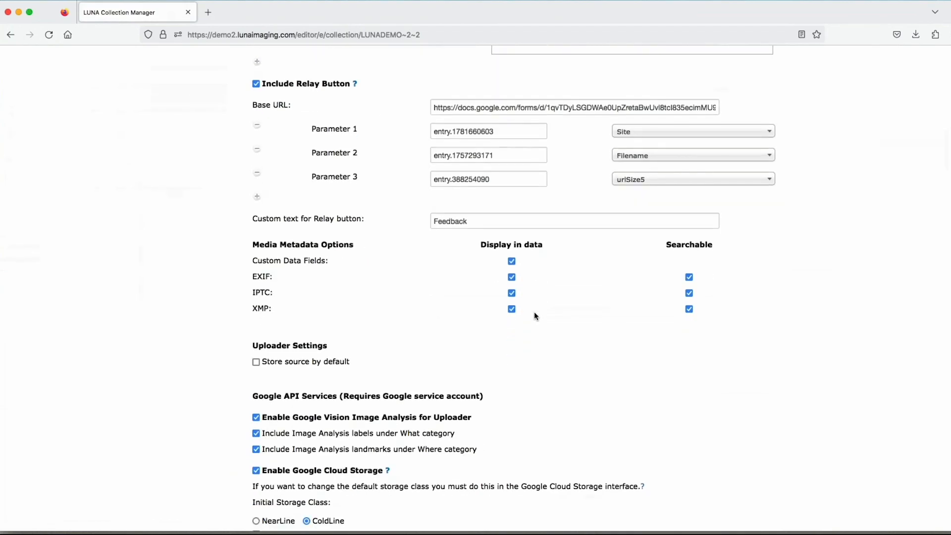
{"action": "scroll", "coordinate": [534, 311], "scroll_direction": "up", "scroll_amount": 13}
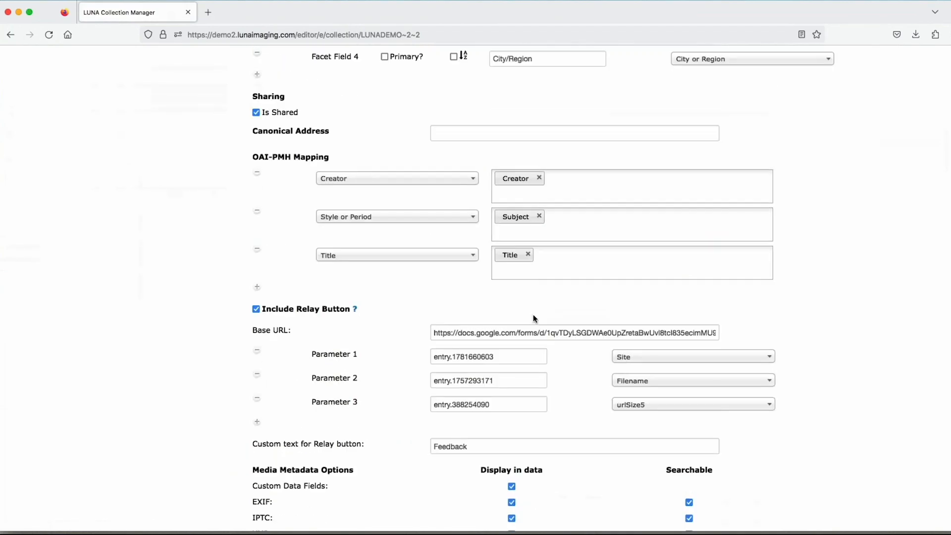
{"action": "scroll", "coordinate": [535, 320], "scroll_direction": "up", "scroll_amount": 16}
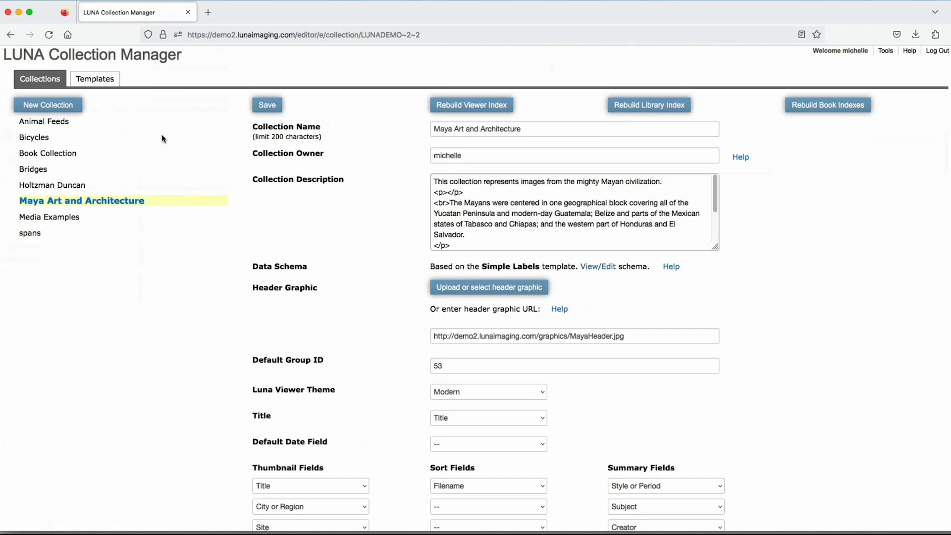
- View the field structure of the Dublin Core template, and return to the collection settings
{"action": "left_click", "coordinate": [95, 79]}
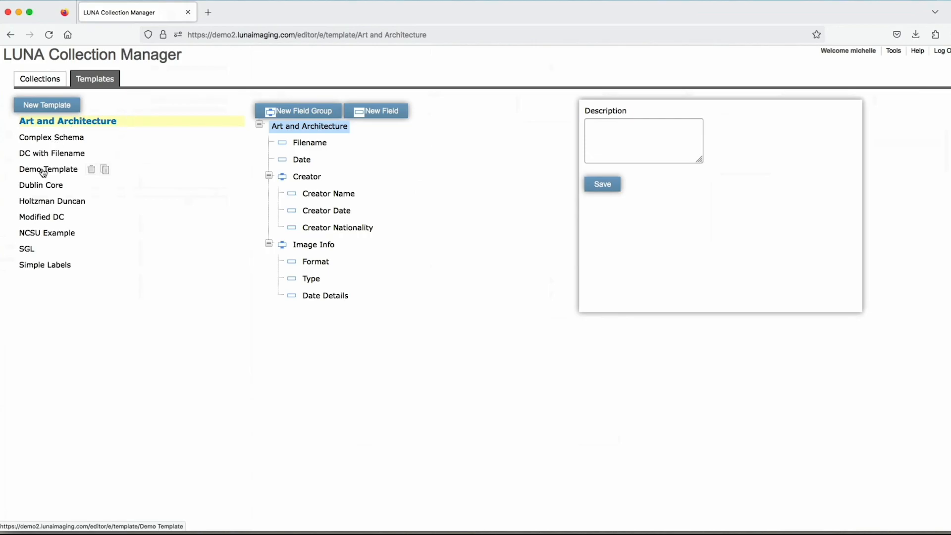
{"action": "left_click", "coordinate": [36, 188]}
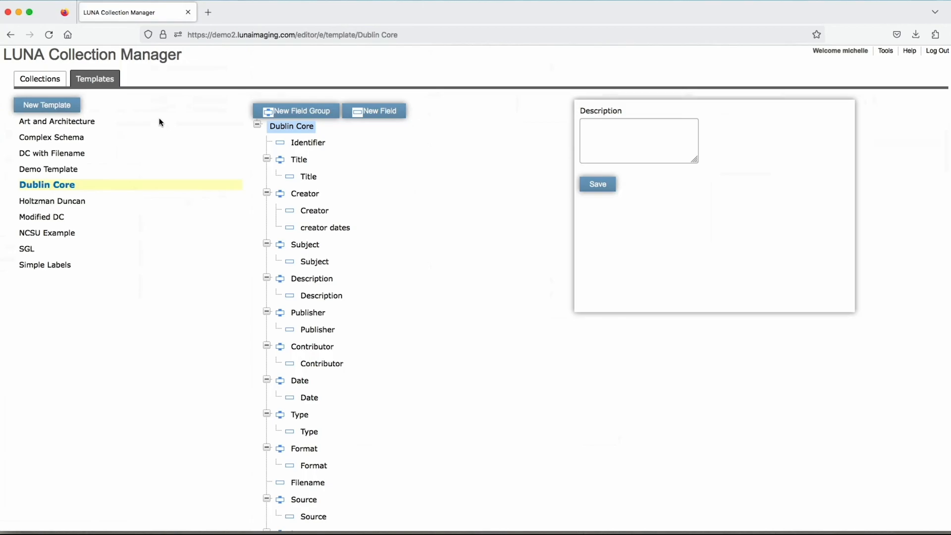
{"action": "left_click", "coordinate": [41, 80]}
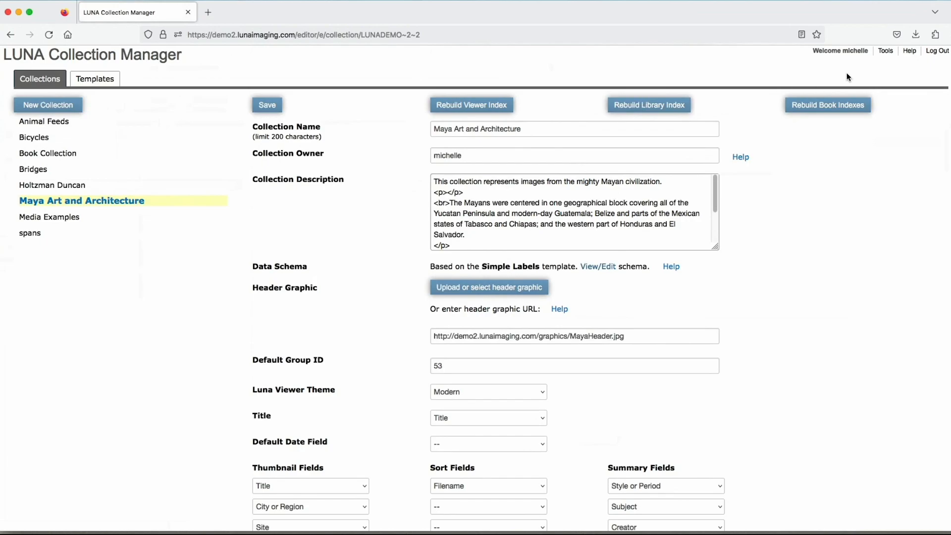
- Switch to the LUNA Uploader and create a new batch, cancelling its file selection without choosing any files
{"action": "left_click", "coordinate": [890, 52]}
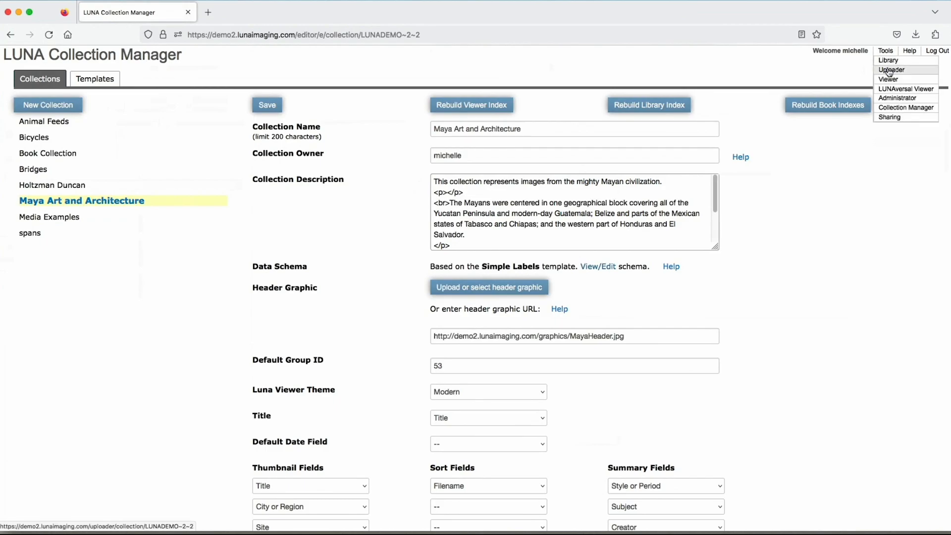
{"action": "left_click", "coordinate": [913, 72]}
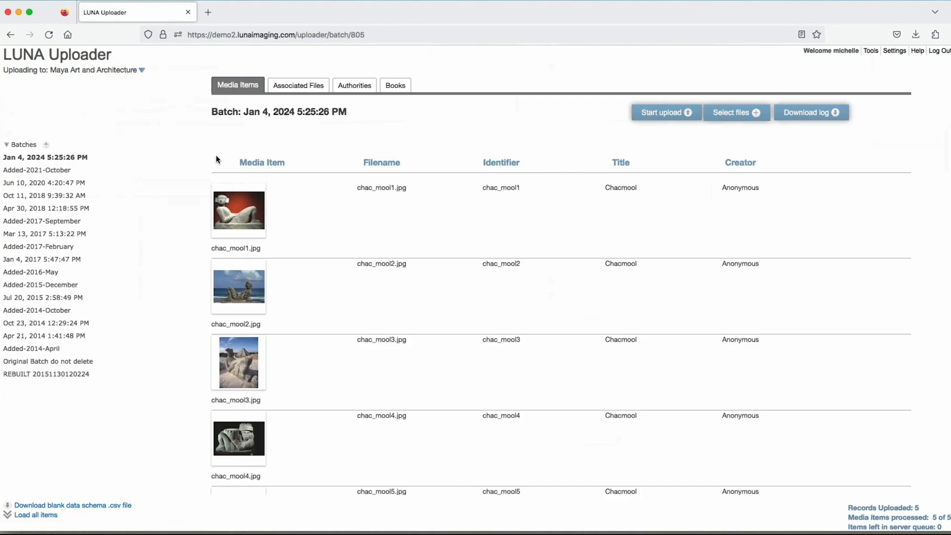
{"action": "left_click", "coordinate": [47, 145]}
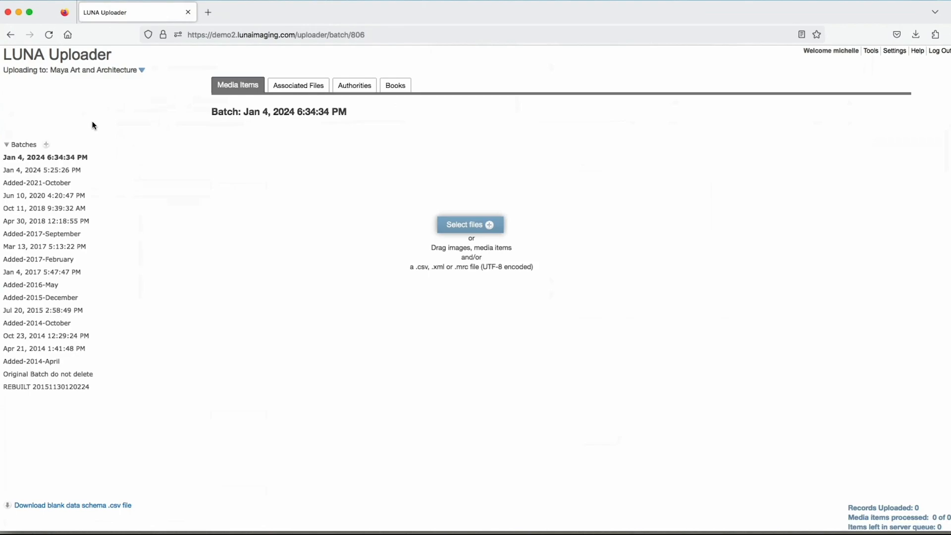
{"action": "left_click", "coordinate": [462, 228]}
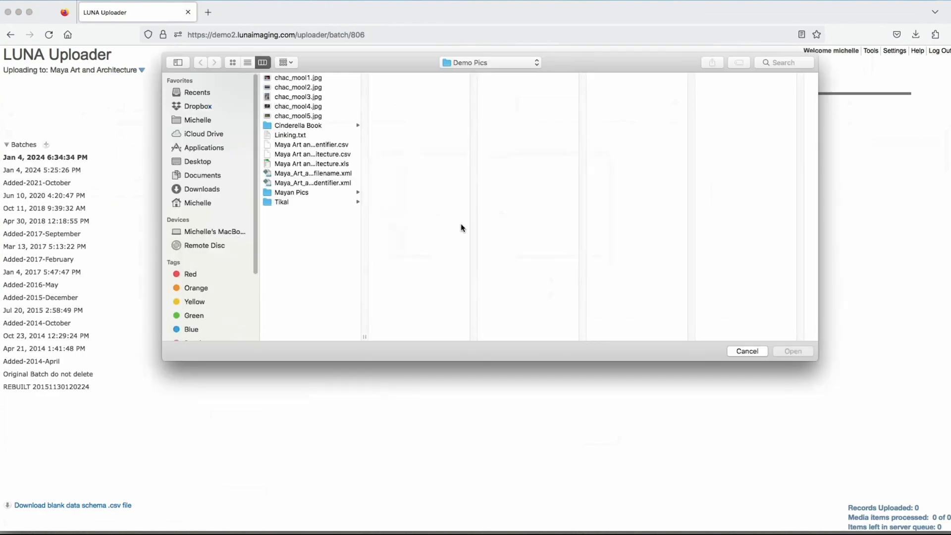
{"action": "left_click", "coordinate": [746, 351]}
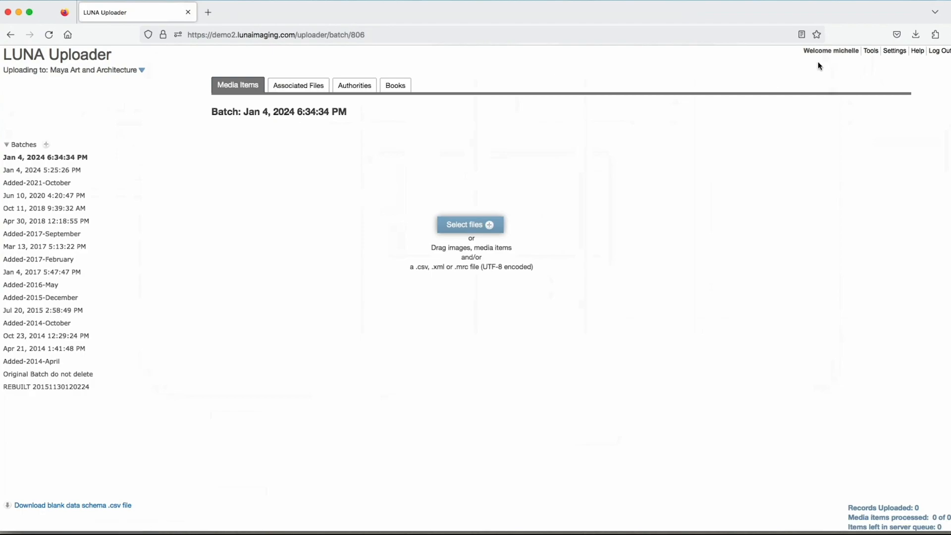
- Review the Uploader's settings for viewer display, thumbnail linking, display fields, image analysis and record linking, and close them unchanged
{"action": "left_click", "coordinate": [895, 52]}
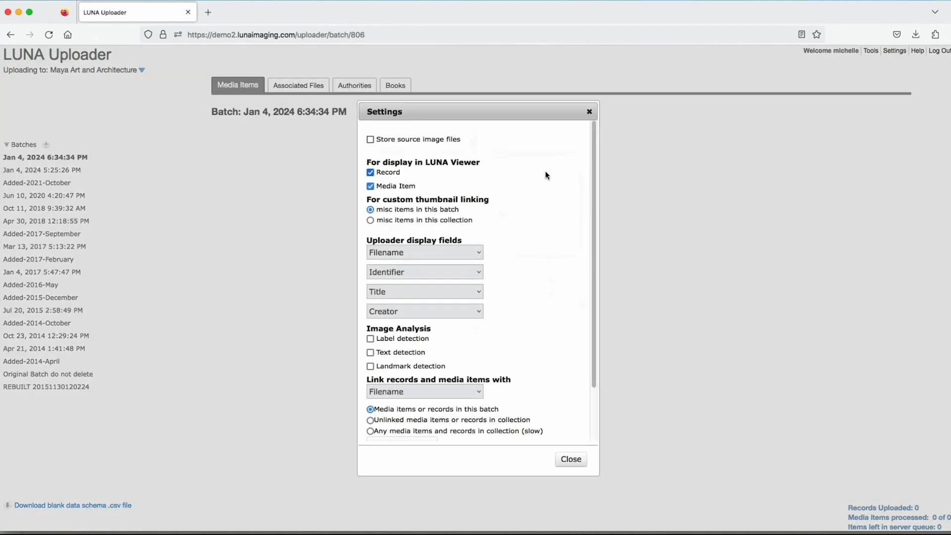
{"action": "scroll", "coordinate": [547, 175], "scroll_direction": "down", "scroll_amount": 2}
{"action": "scroll", "coordinate": [547, 176], "scroll_direction": "down", "scroll_amount": 3}
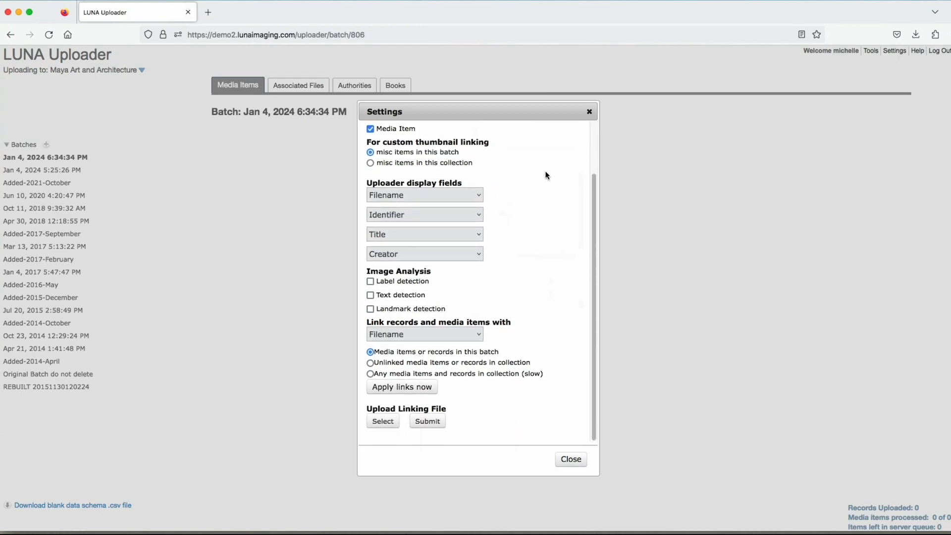
{"action": "scroll", "coordinate": [546, 176], "scroll_direction": "up", "scroll_amount": 4}
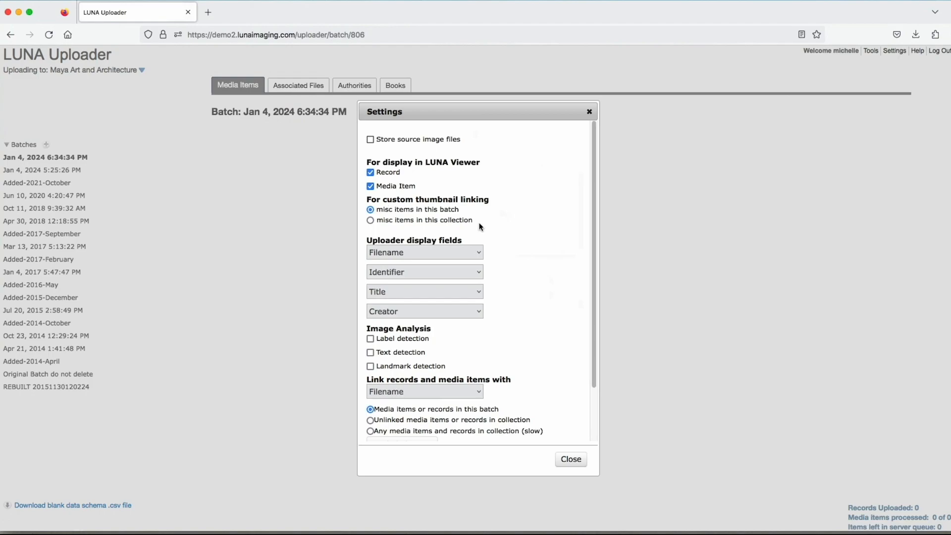
{"action": "scroll", "coordinate": [539, 245], "scroll_direction": "down", "scroll_amount": 5}
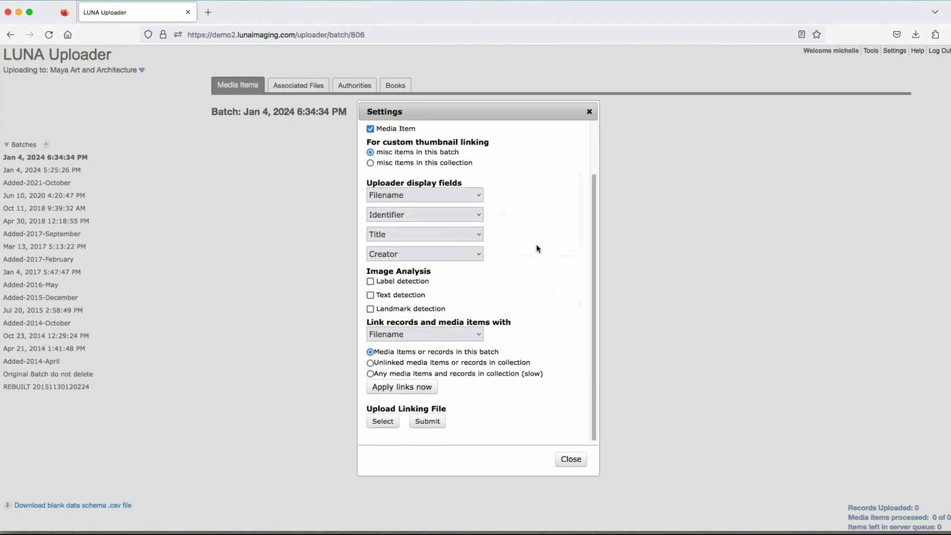
{"action": "scroll", "coordinate": [537, 248], "scroll_direction": "down", "scroll_amount": 2}
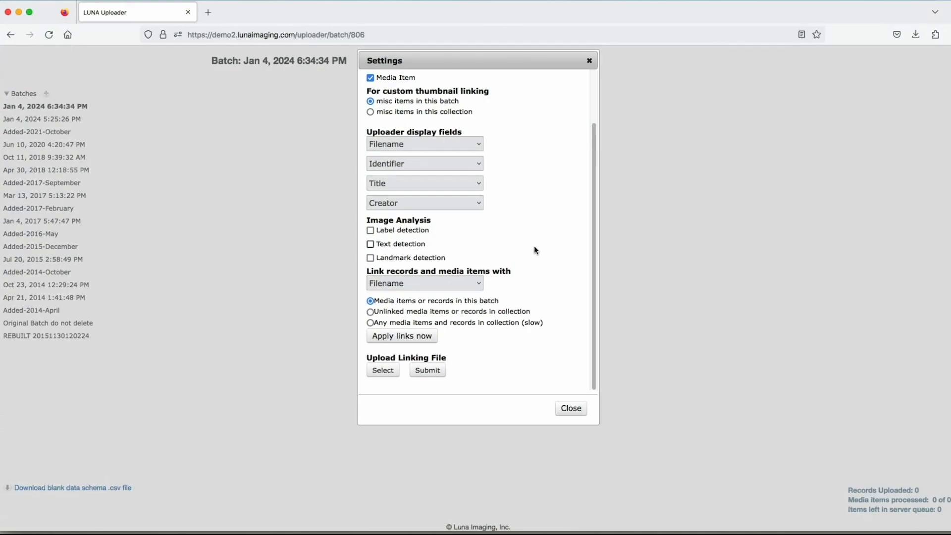
{"action": "scroll", "coordinate": [535, 250], "scroll_direction": "up", "scroll_amount": 3}
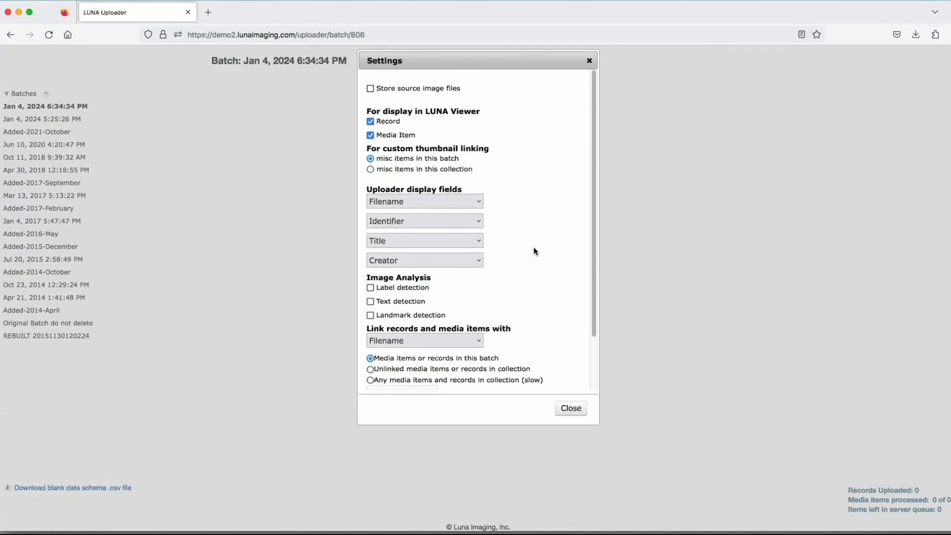
{"action": "left_click", "coordinate": [589, 61]}
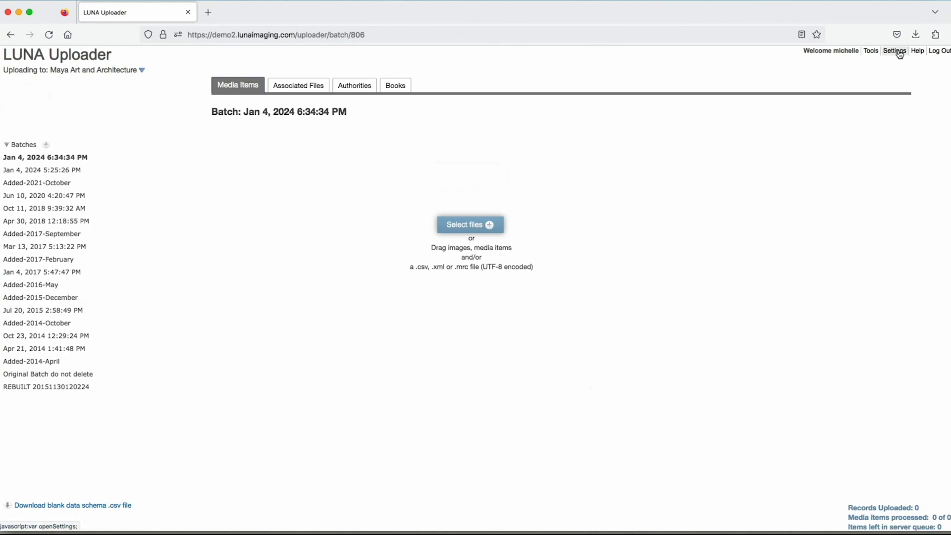
- Switch to the LUNA Library and search the Maya Art and Architecture collection for Chacmool
{"action": "left_click", "coordinate": [873, 52]}
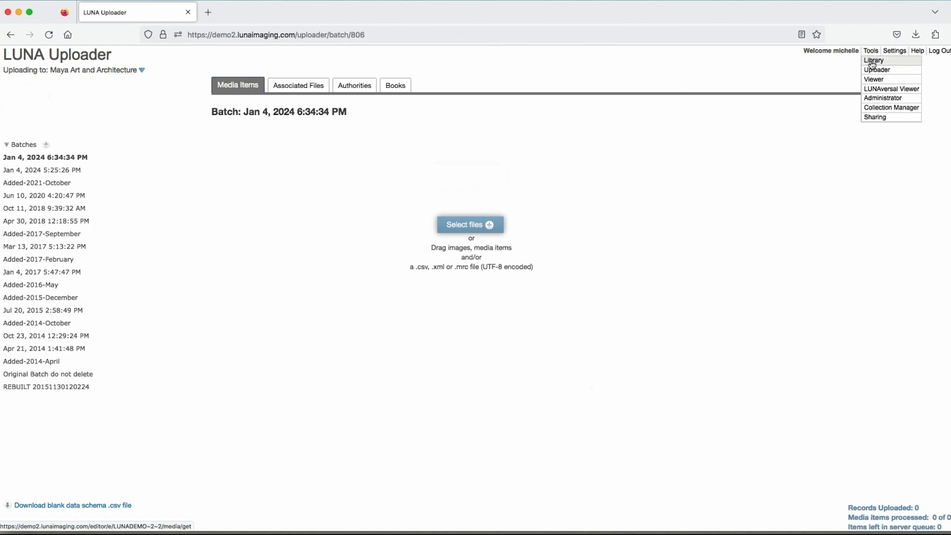
{"action": "left_click", "coordinate": [873, 62]}
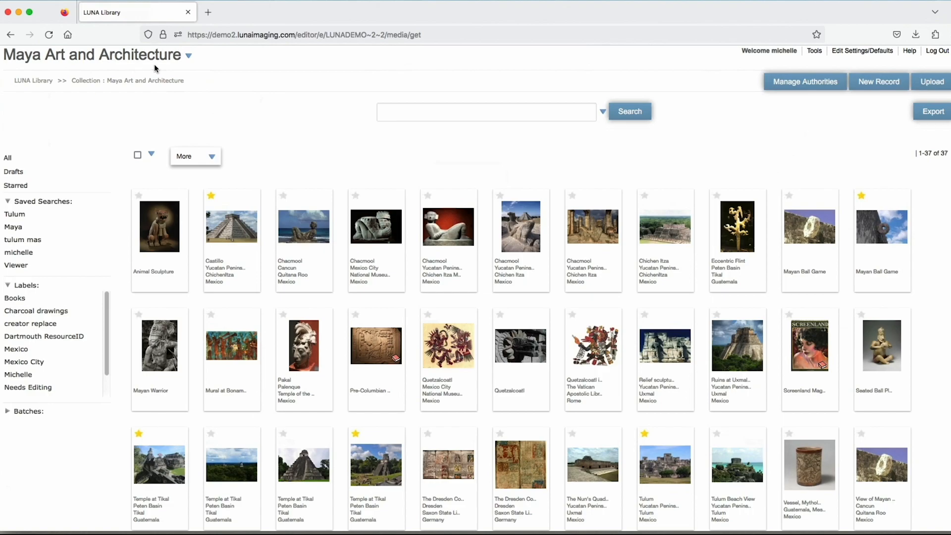
{"action": "left_click", "coordinate": [456, 112]}
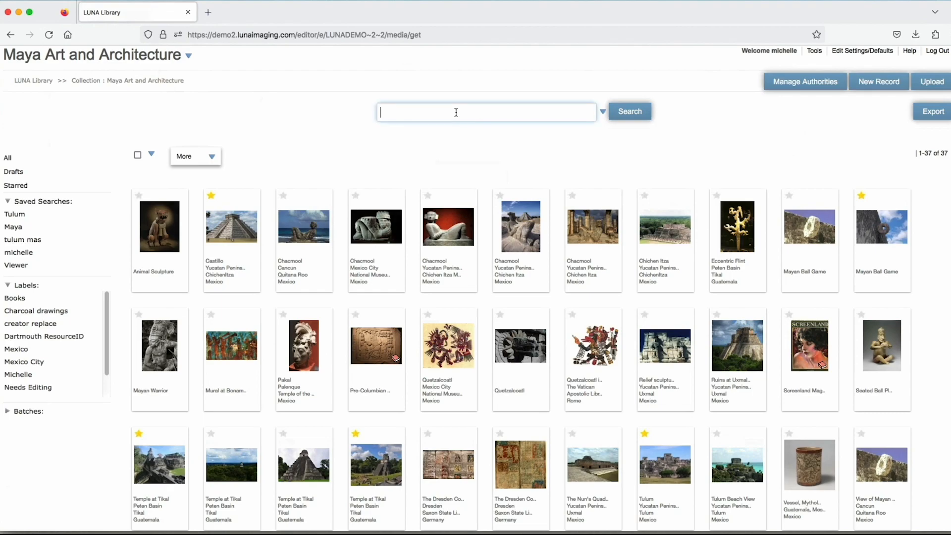
{"action": "type", "text": "Chac"}
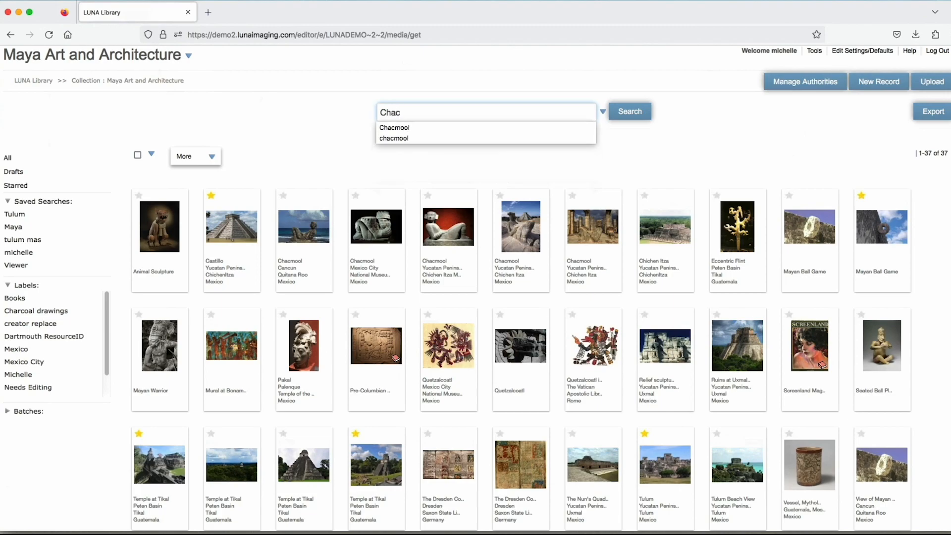
{"action": "type", "text": "ma"}
{"action": "key", "text": "BackSpace"}
{"action": "left_click", "coordinate": [396, 128]}
{"action": "left_click", "coordinate": [627, 112]}
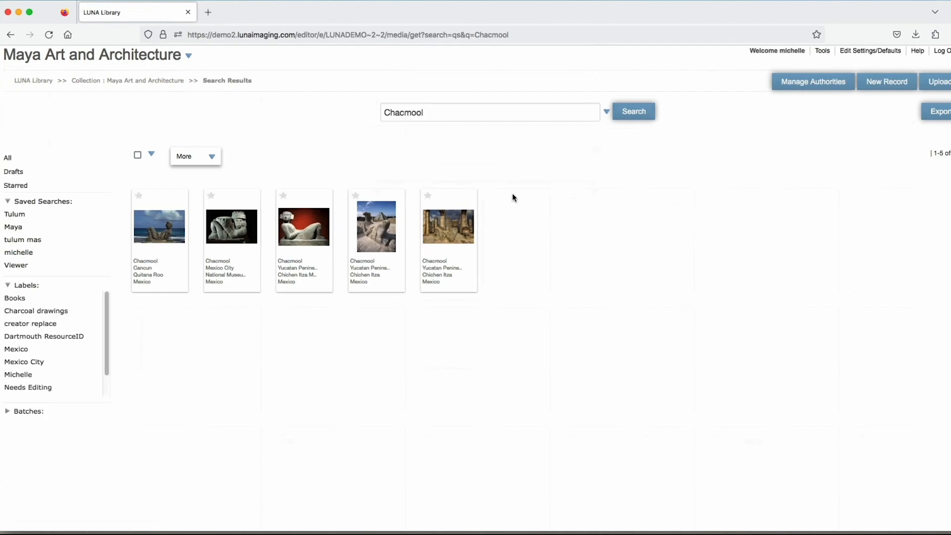
- Examine the advanced search options, including the other criteria, and return to all items in the collection
{"action": "left_click", "coordinate": [607, 113]}
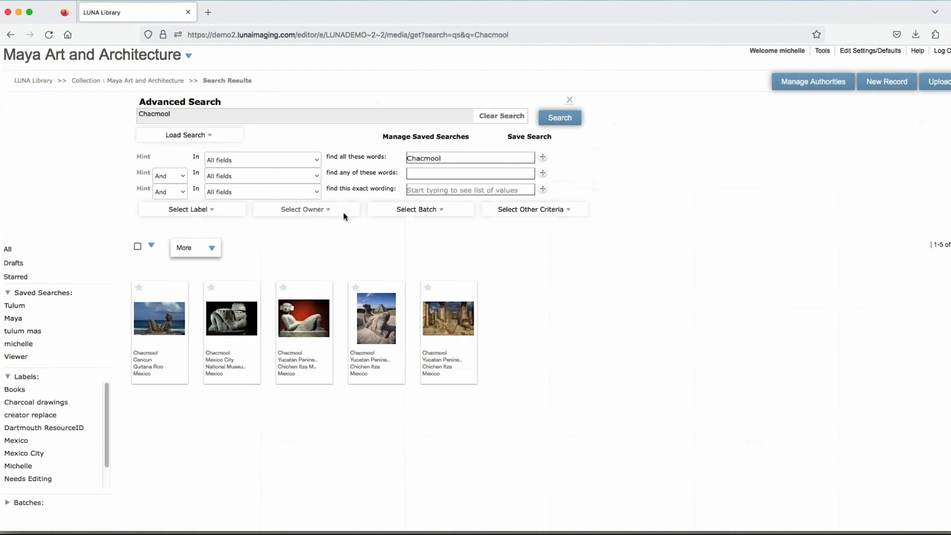
{"action": "left_click", "coordinate": [569, 213]}
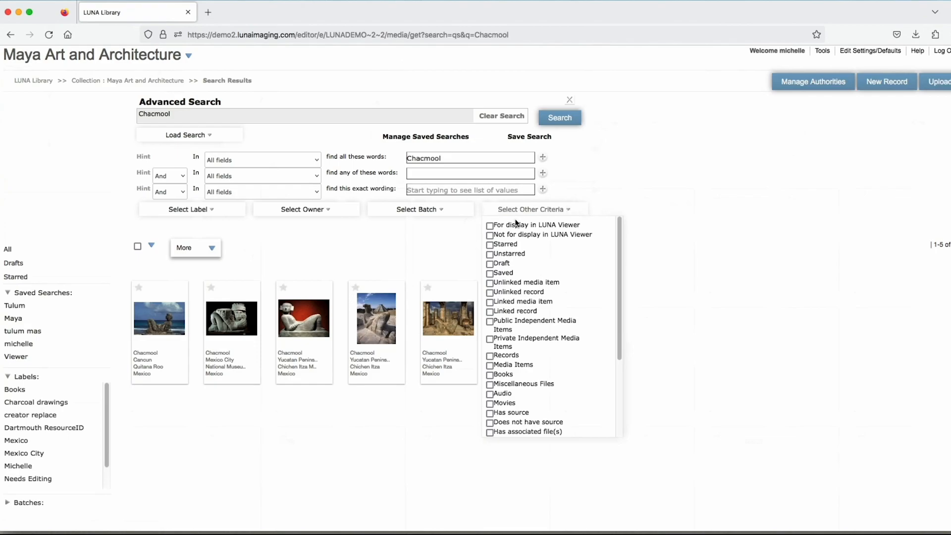
{"action": "left_click", "coordinate": [9, 251]}
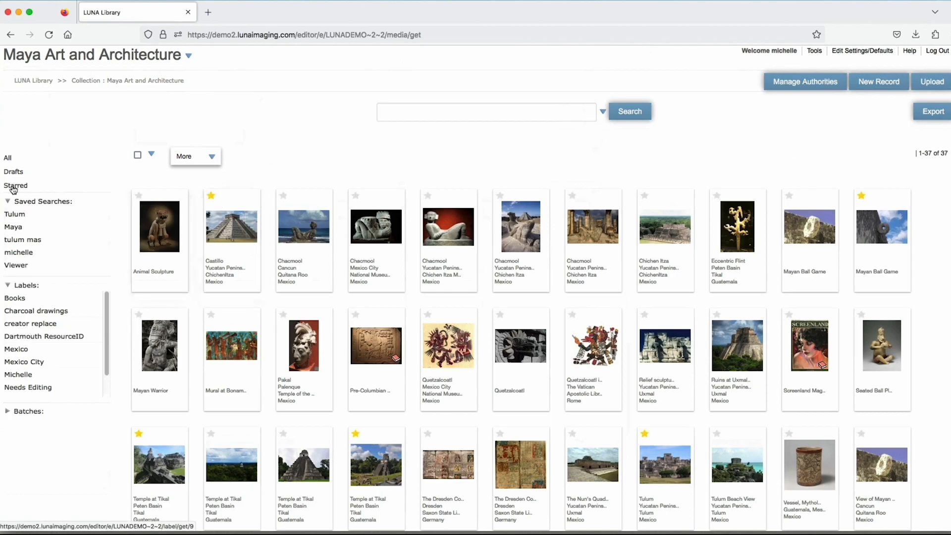
- Expand the list of batches and select the Animal Sculpture, Castillo and Chacmool Cancun items together
{"action": "left_click", "coordinate": [6, 412]}
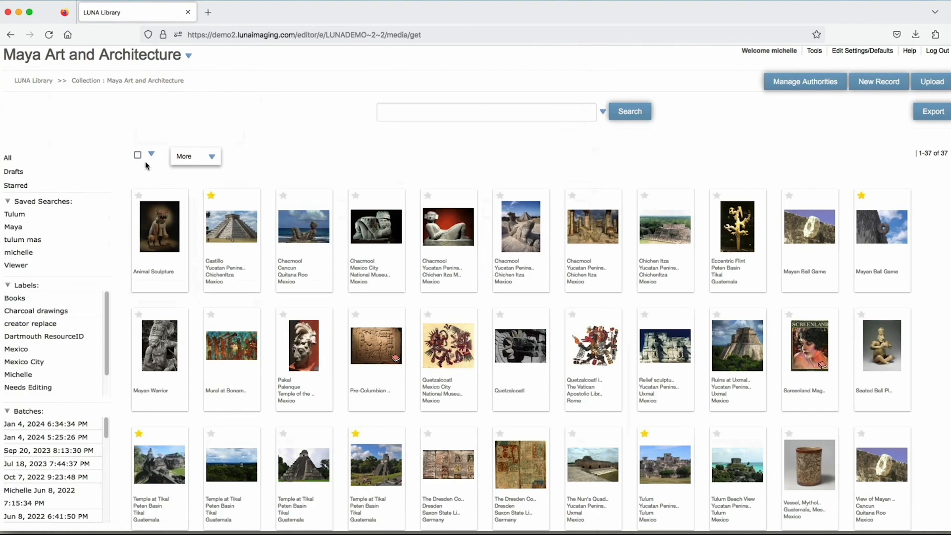
{"action": "left_click", "coordinate": [155, 226]}
{"action": "left_click", "coordinate": [234, 233]}
{"action": "mouse_move", "coordinate": [299, 231]}
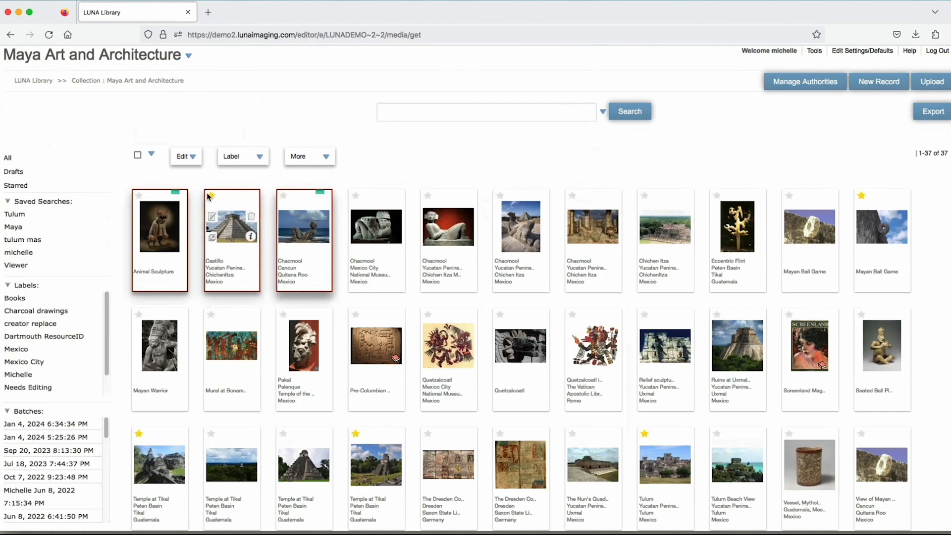
- Select all items in the collection and review the choices for editing them by item, by media item or by group
{"action": "left_click", "coordinate": [137, 155]}
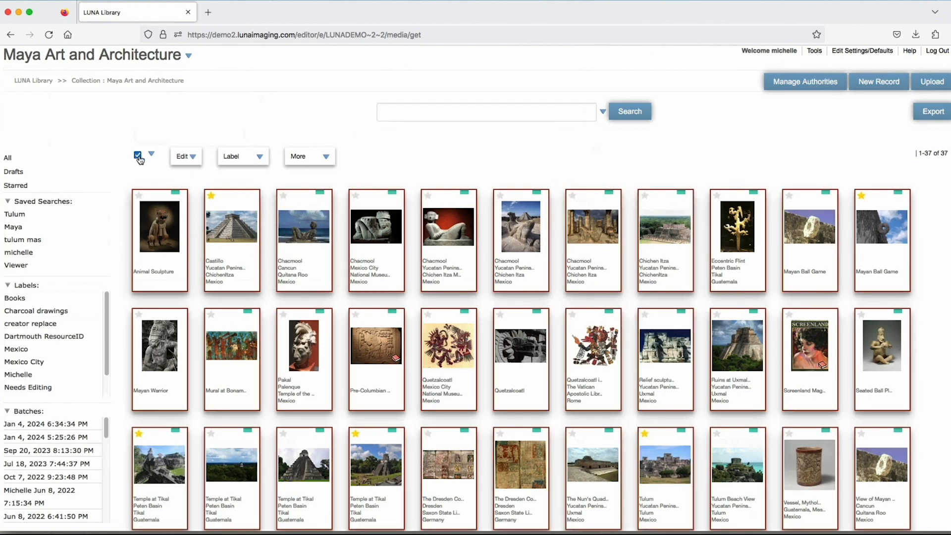
{"action": "left_click", "coordinate": [193, 158]}
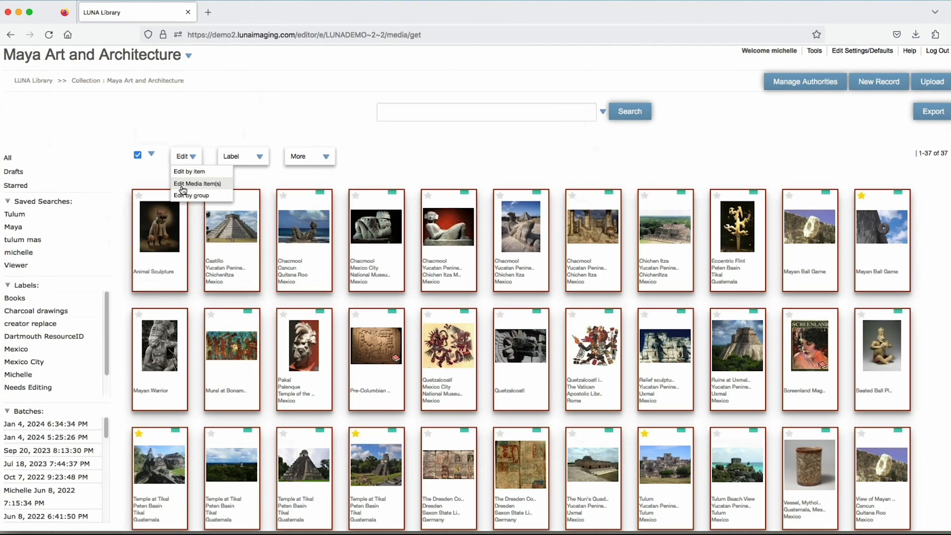
{"action": "left_click", "coordinate": [190, 156]}
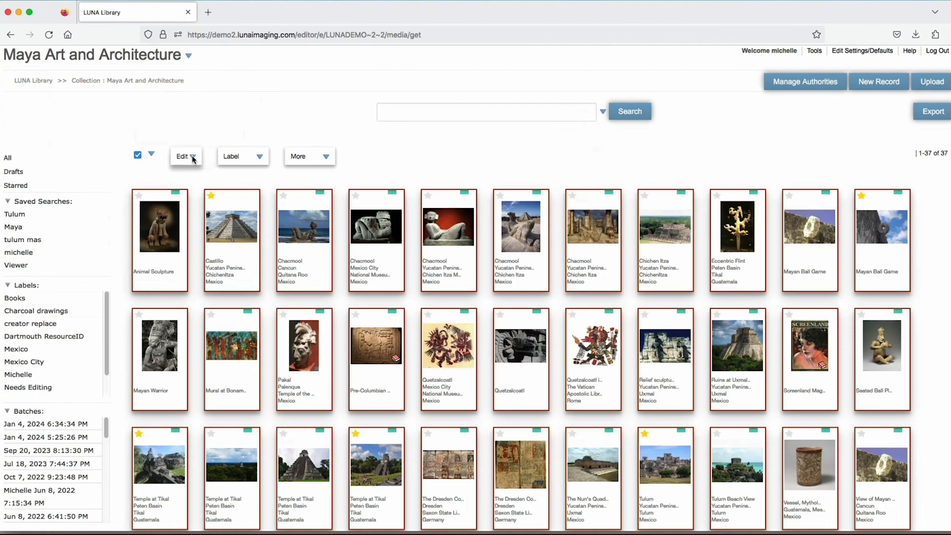
- Review the labelling options and the further batch actions for the selected items, including restrictions and copying or moving media to another collection
{"action": "left_click", "coordinate": [259, 157]}
{"action": "mouse_move", "coordinate": [242, 175]}
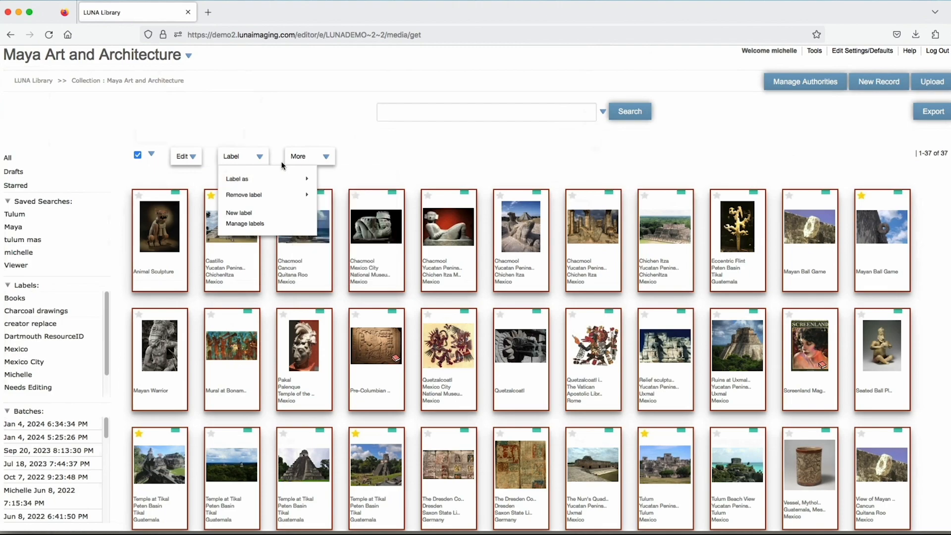
{"action": "left_click", "coordinate": [326, 158]}
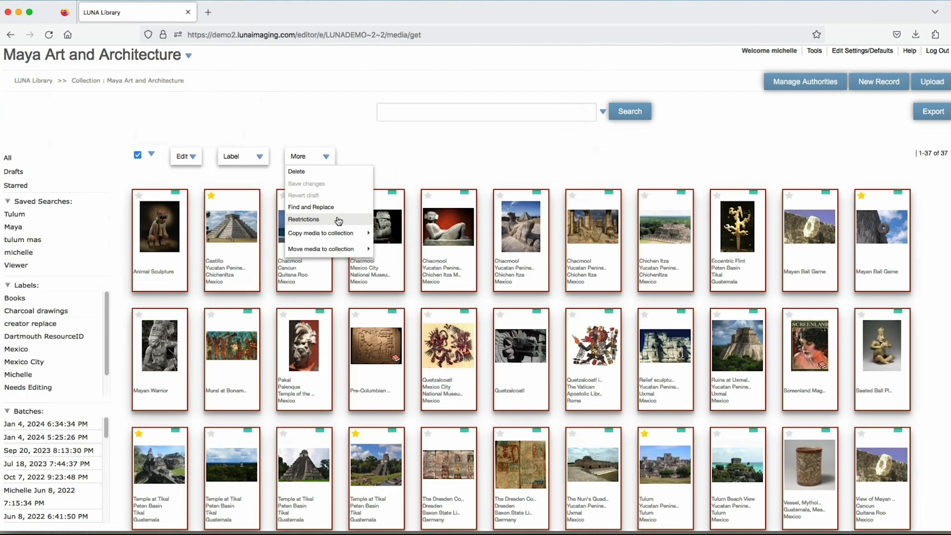
{"action": "mouse_move", "coordinate": [327, 233]}
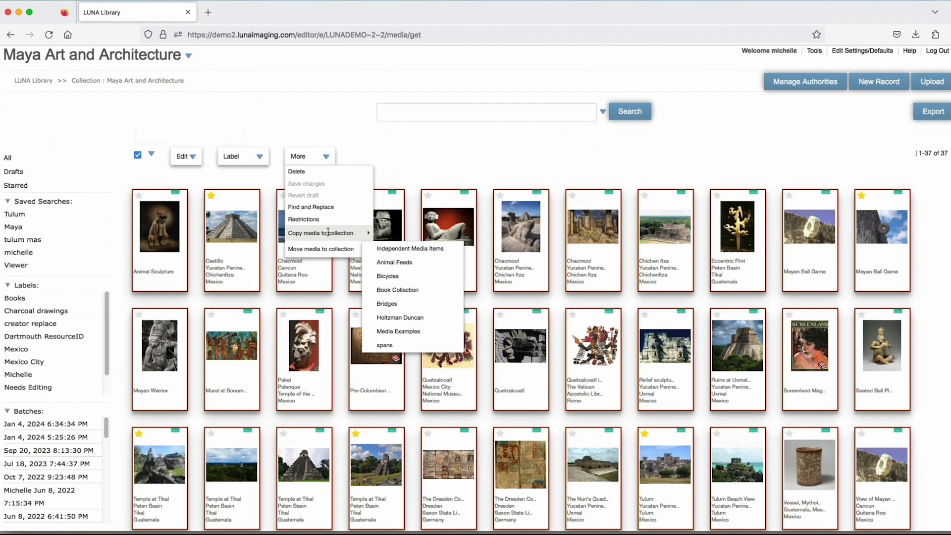
{"action": "mouse_move", "coordinate": [324, 252]}
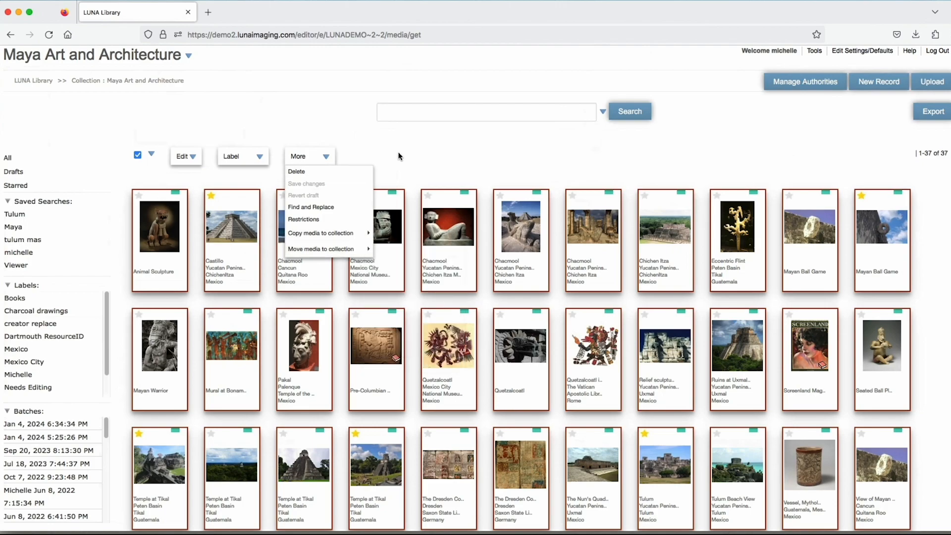
{"action": "left_click", "coordinate": [329, 156]}
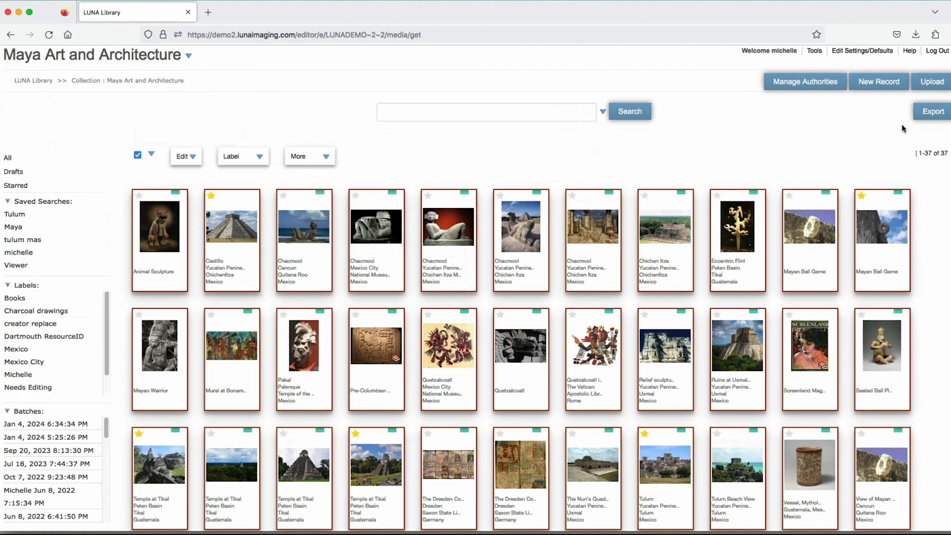
- Examine the export options for data and for images, and close them without submitting an export
{"action": "left_click", "coordinate": [933, 114]}
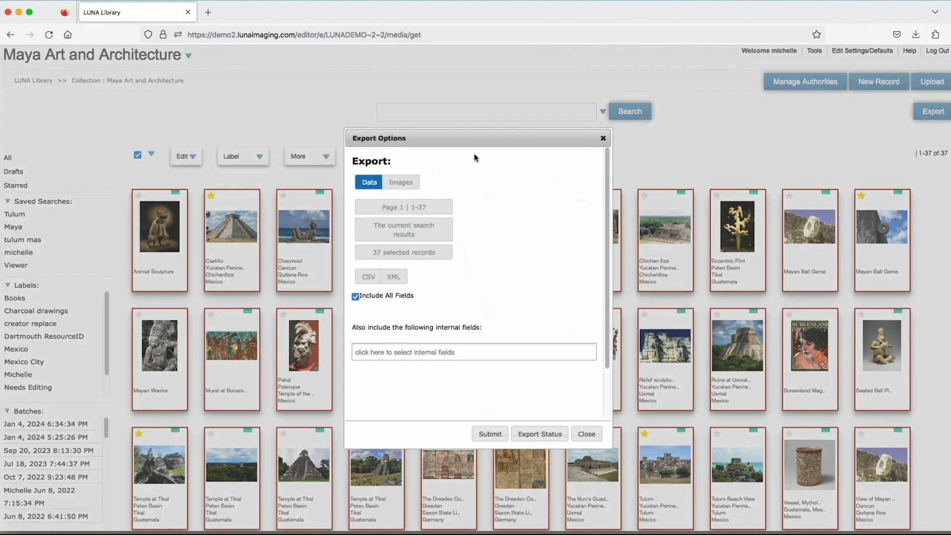
{"action": "left_click", "coordinate": [403, 183]}
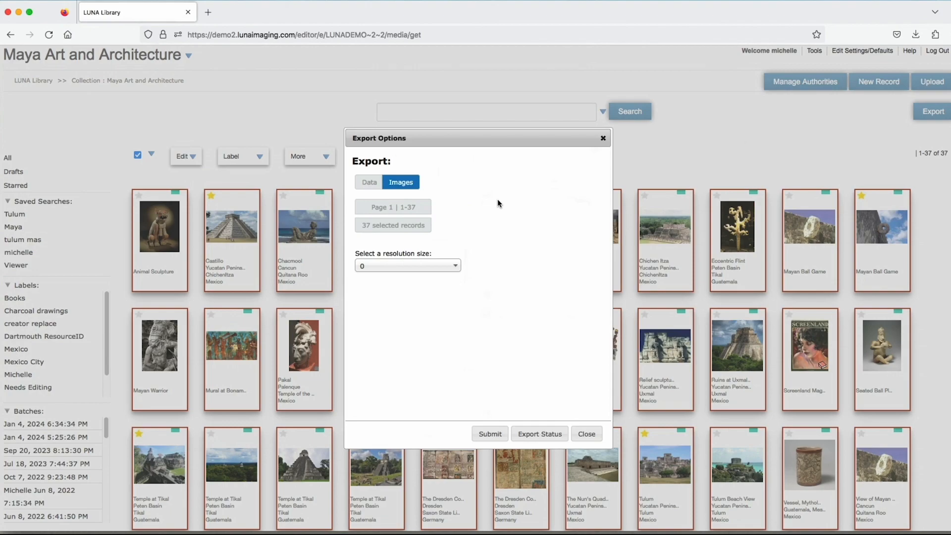
{"action": "left_click", "coordinate": [603, 139]}
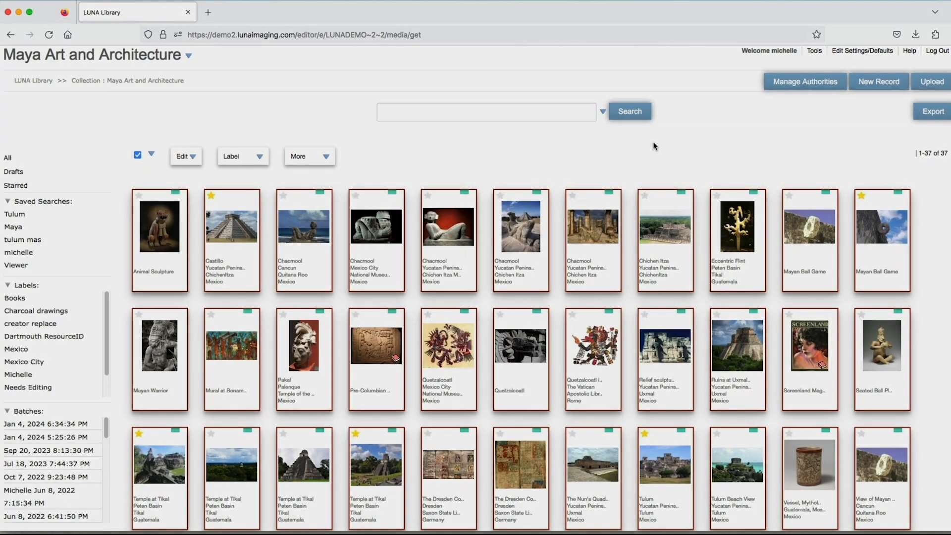